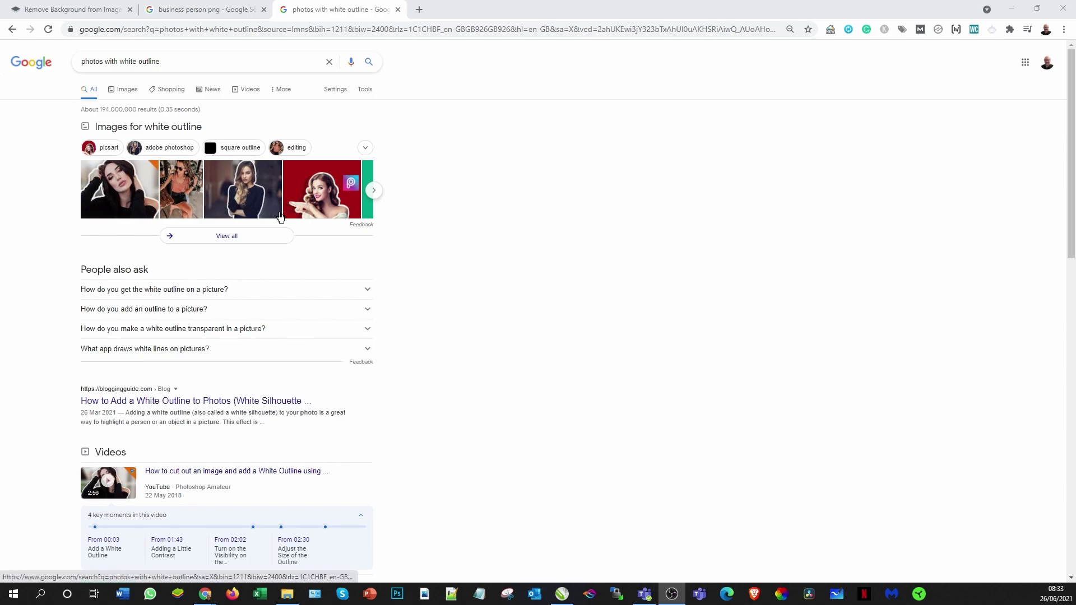
Advance the image carousel to see more examples of photos with a white outline
click(373, 191)
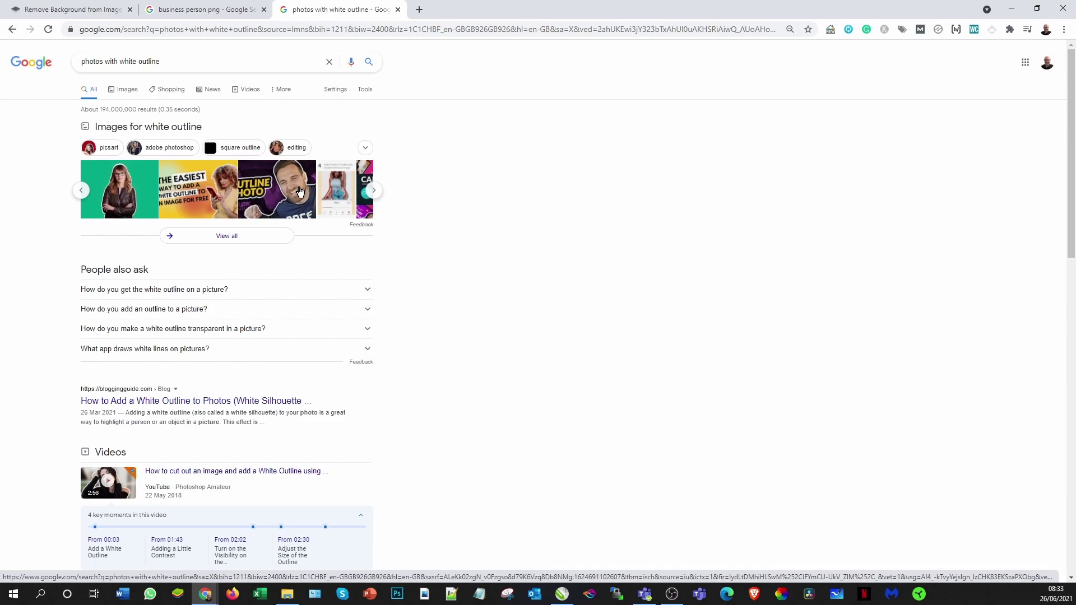
Upload file '0' from Downloads to remove.bg to get the portrait without its background
click(54, 10)
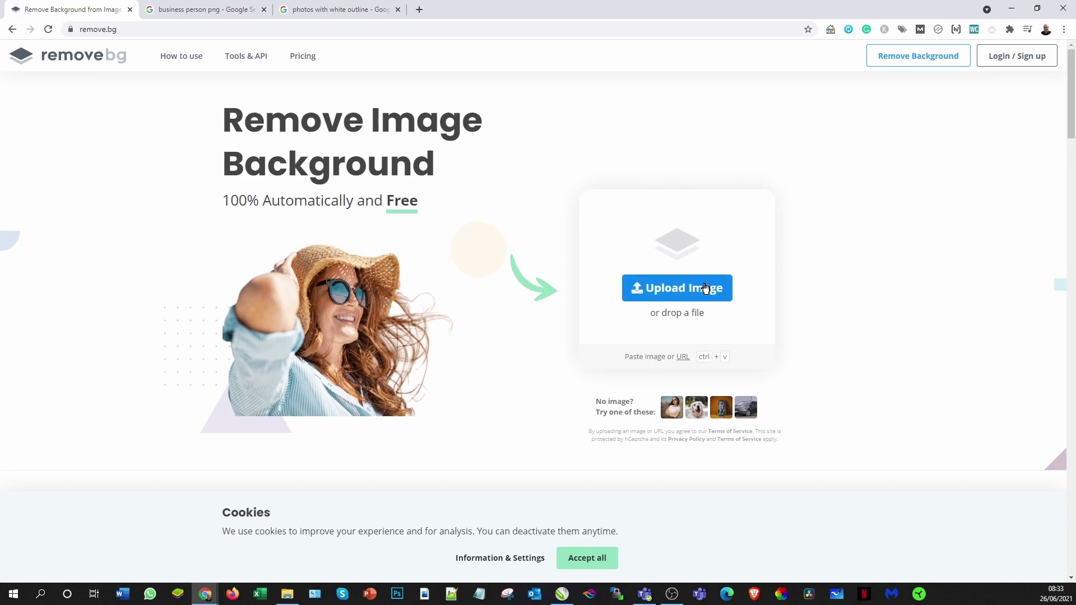
click(678, 288)
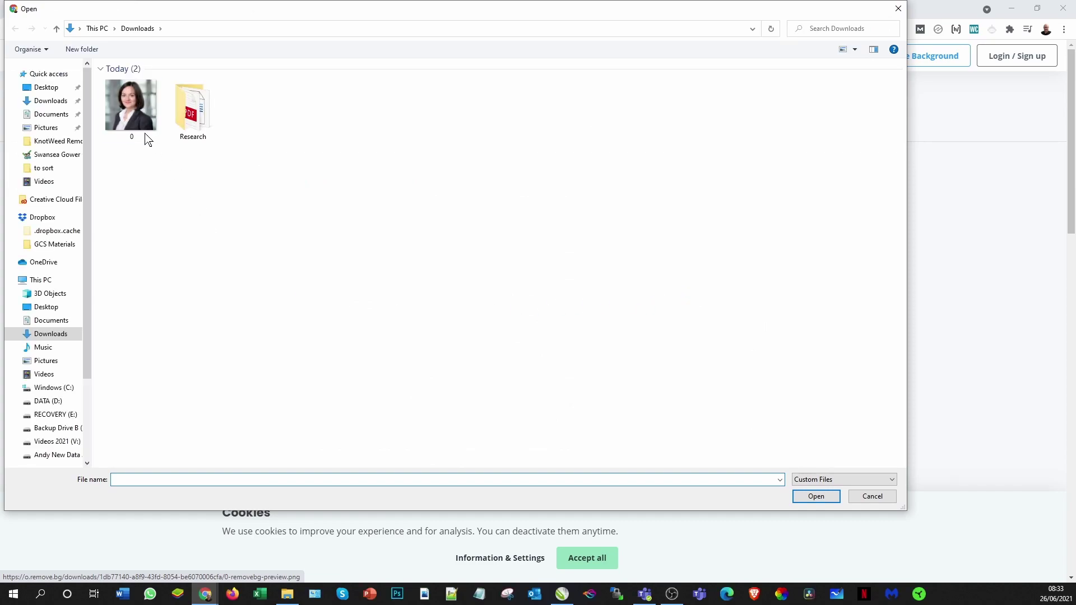
click(143, 119)
click(819, 498)
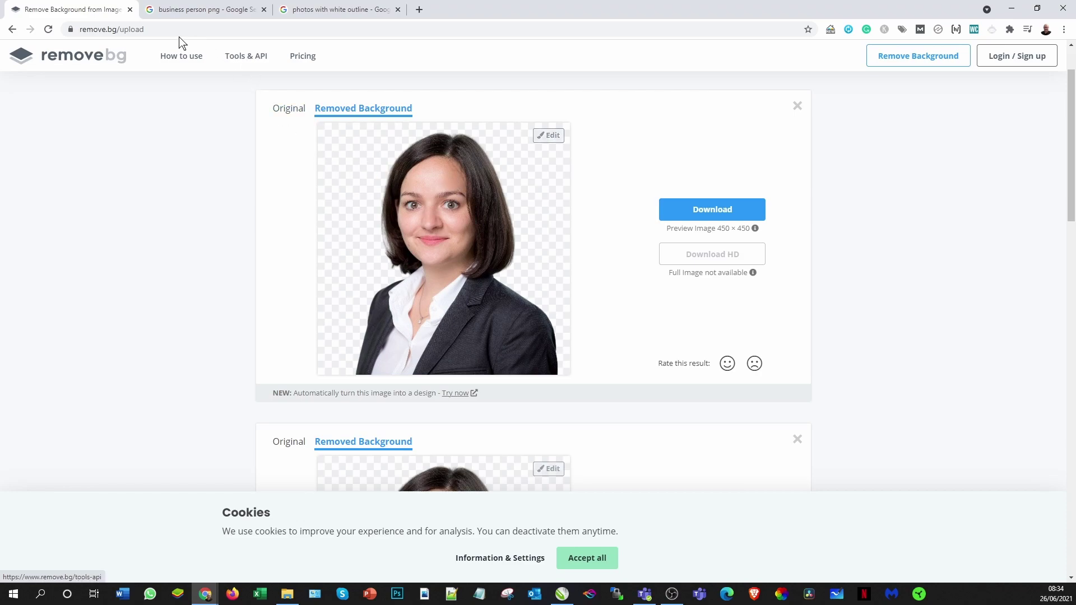
Save the first businessman image from the 'business person png' results as guy.png
click(199, 10)
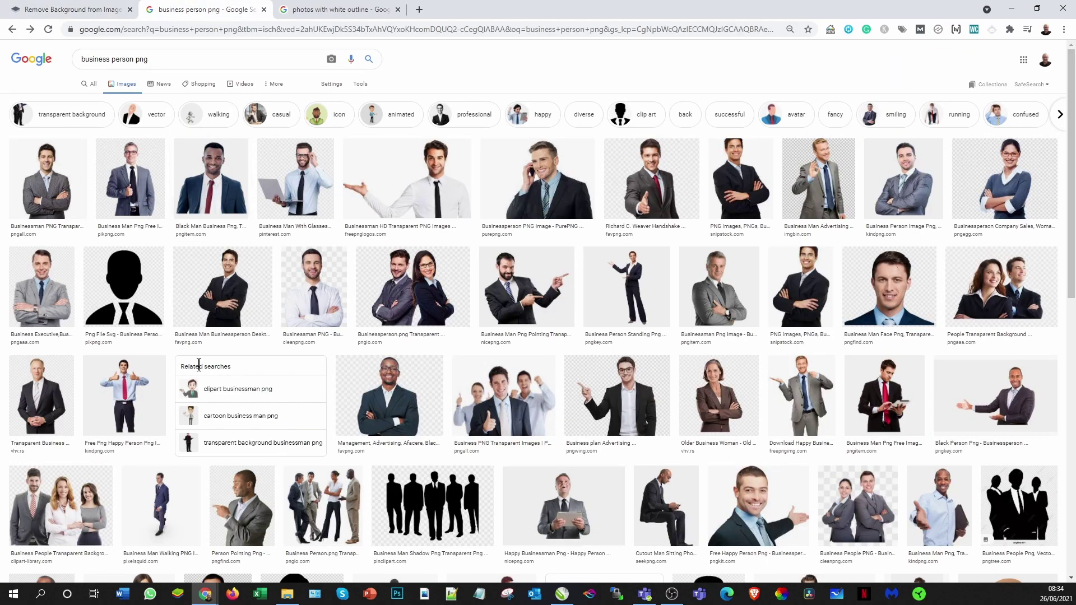
drag(157, 65, 129, 58)
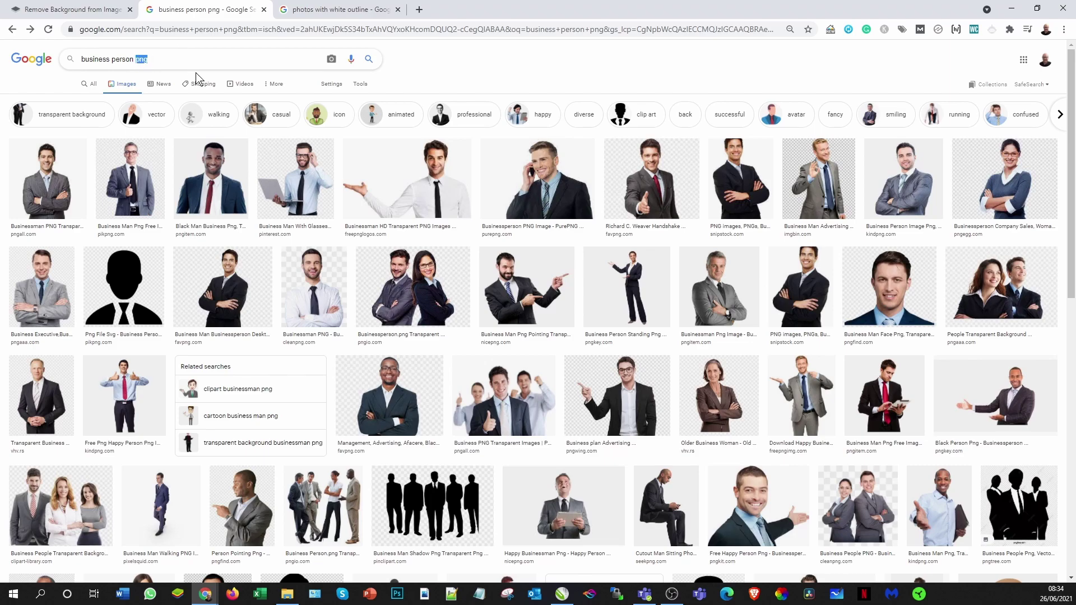
click(63, 186)
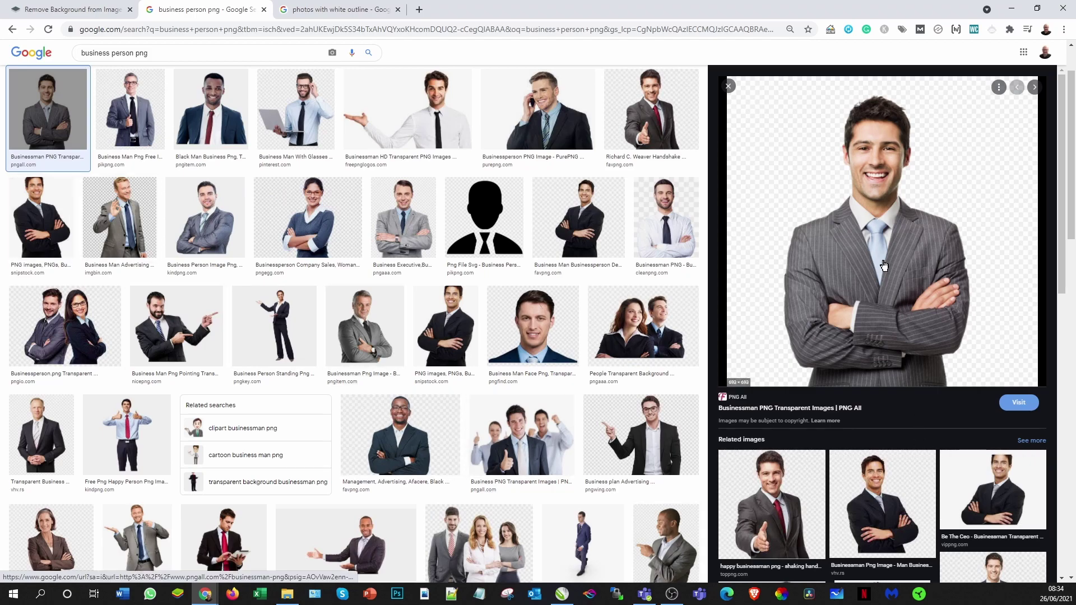
right_click(884, 266)
click(935, 397)
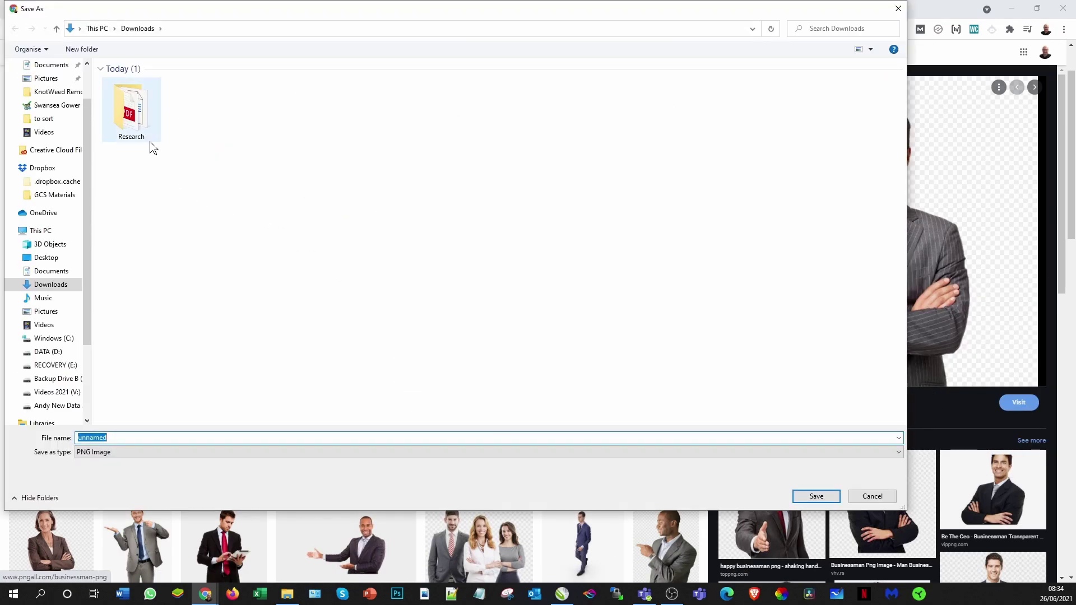
text(guy)
key(Return)
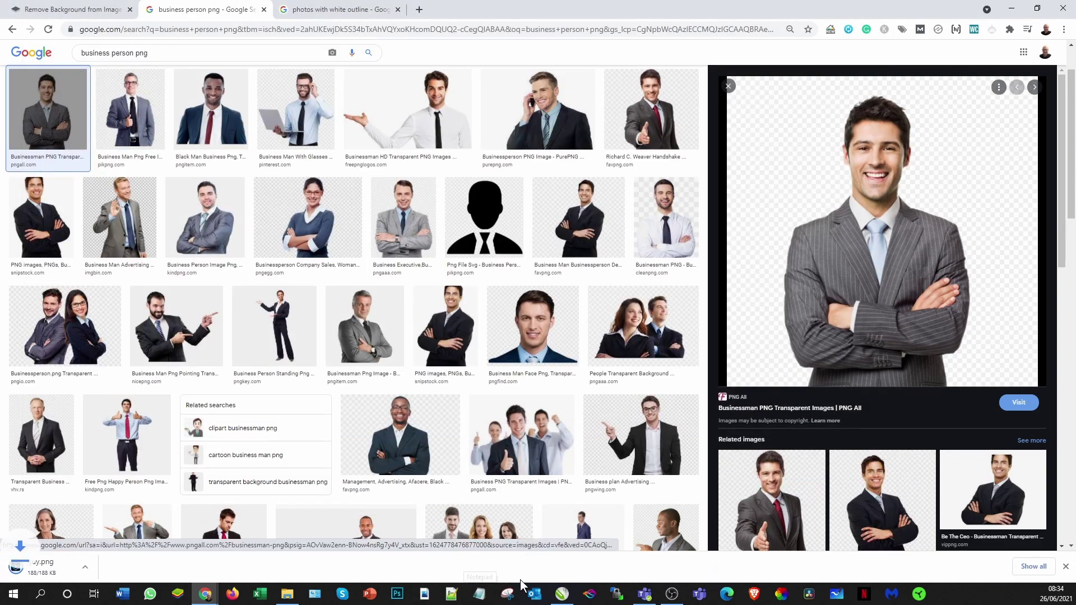
Create a new landscape A4 document in CorelDRAW
click(561, 595)
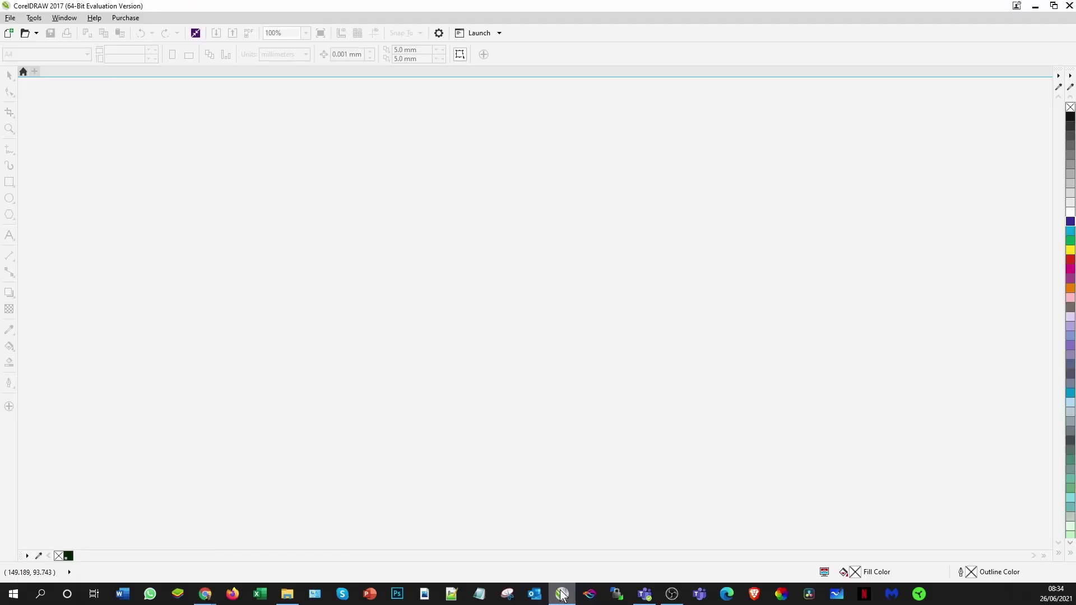
click(9, 34)
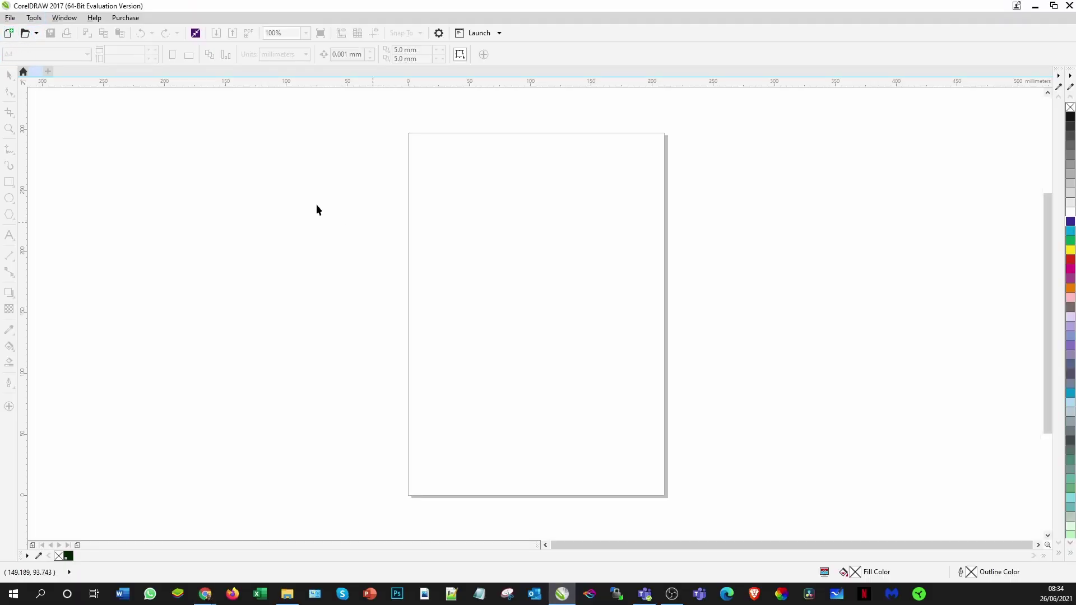
click(189, 54)
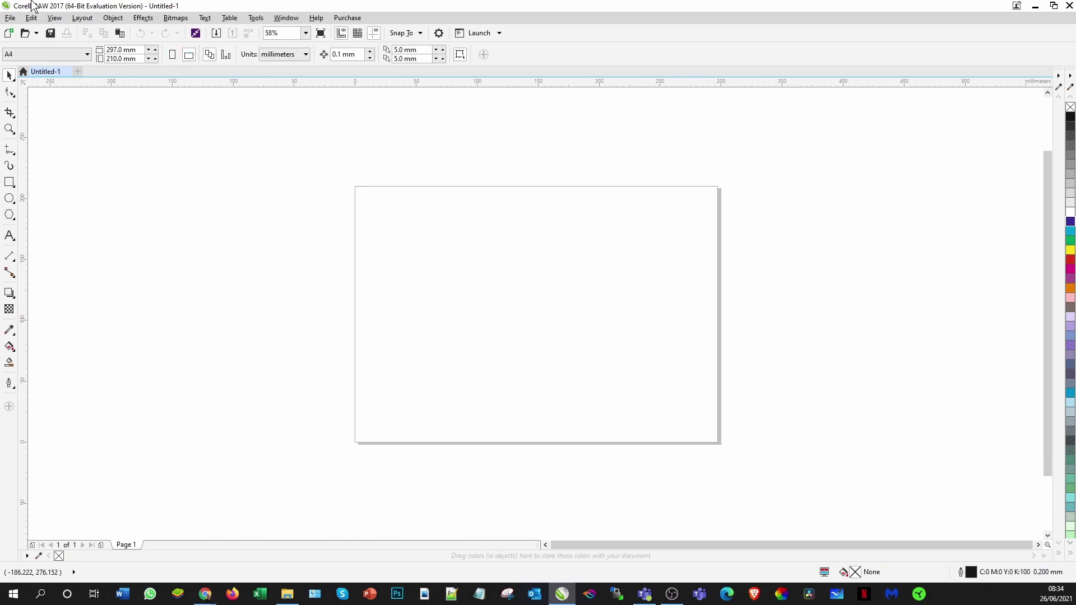
Import guy.png and drag out its frame to place it on the page
click(10, 18)
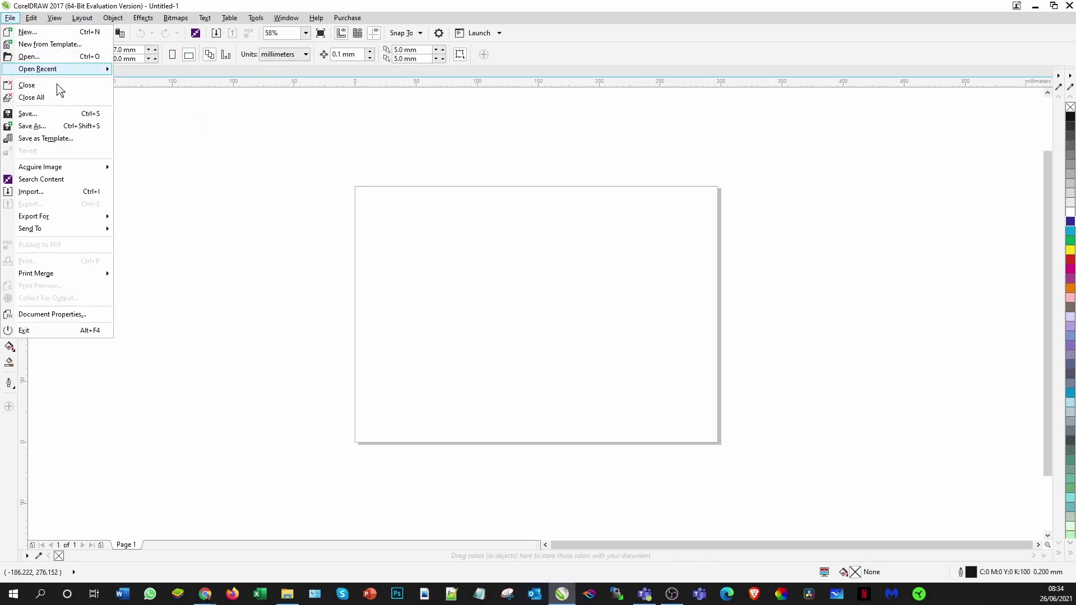
click(44, 201)
click(483, 255)
click(790, 433)
drag(406, 207, 649, 451)
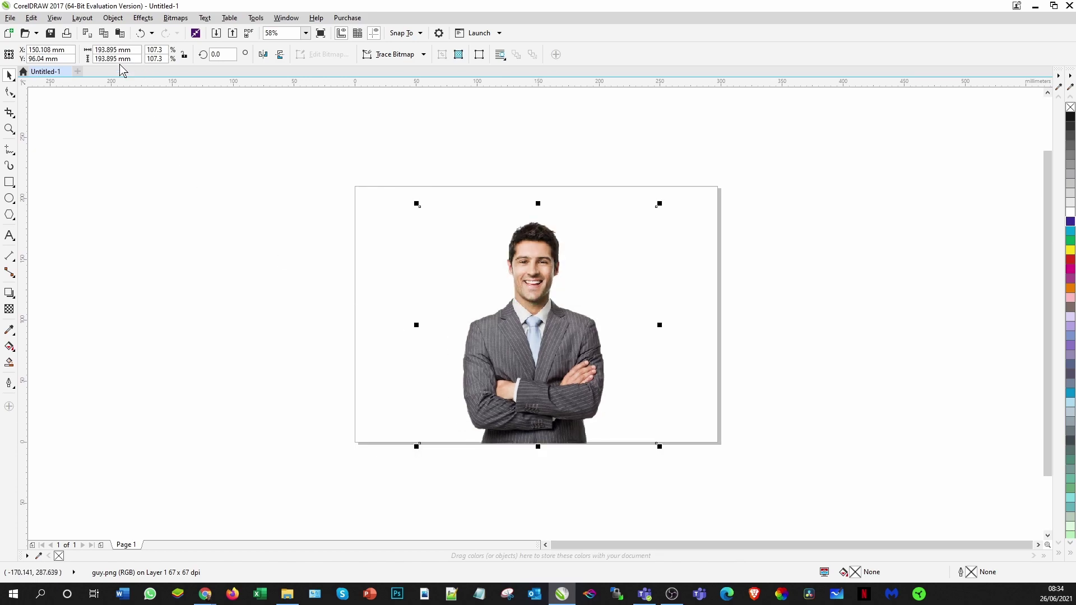
Switch the drawing display to Simple Wireframe
click(54, 17)
click(62, 32)
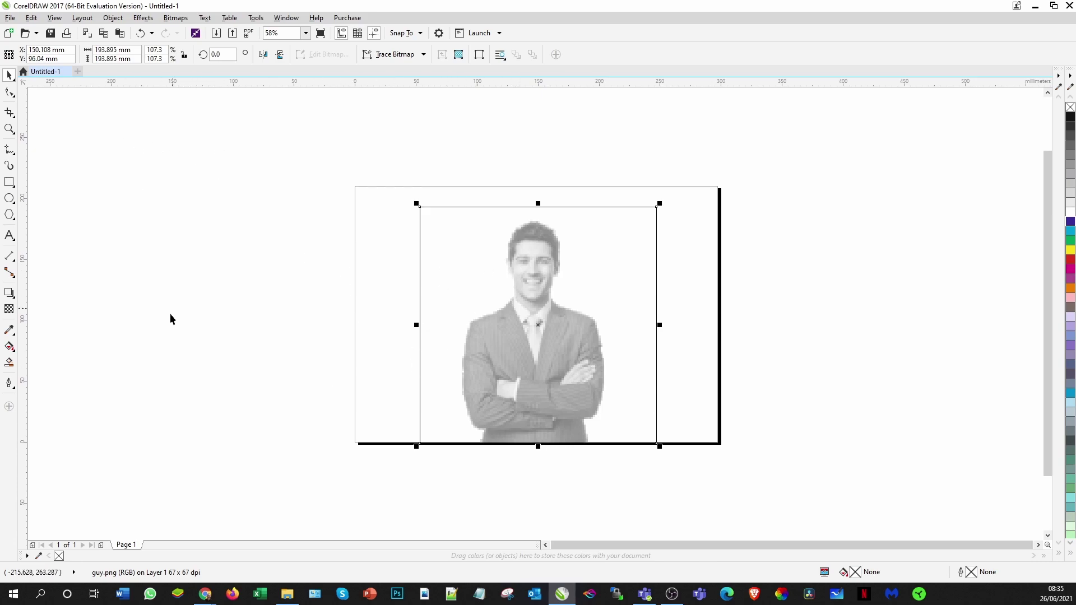
Return to Enhanced view and add a page-sized dark blue rectangle behind the photo
click(55, 17)
click(72, 81)
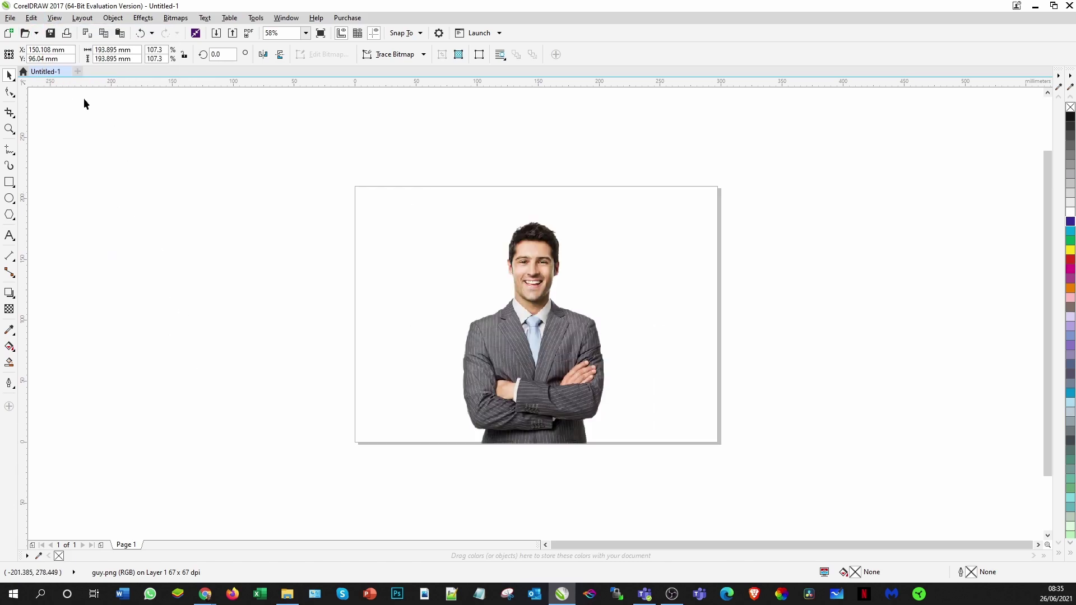
click(207, 248)
double_click(10, 182)
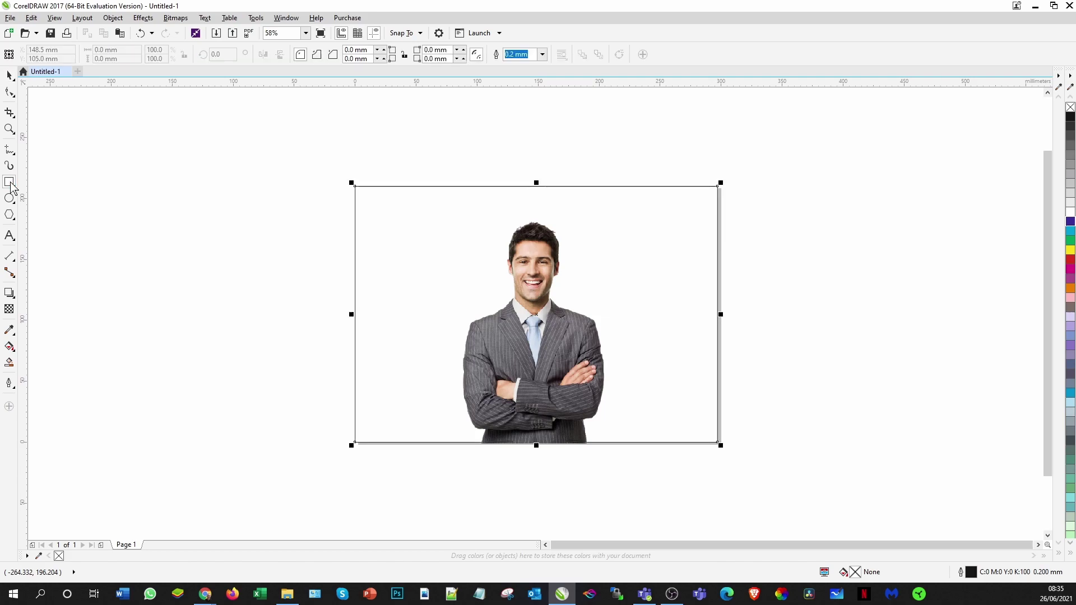
click(1071, 223)
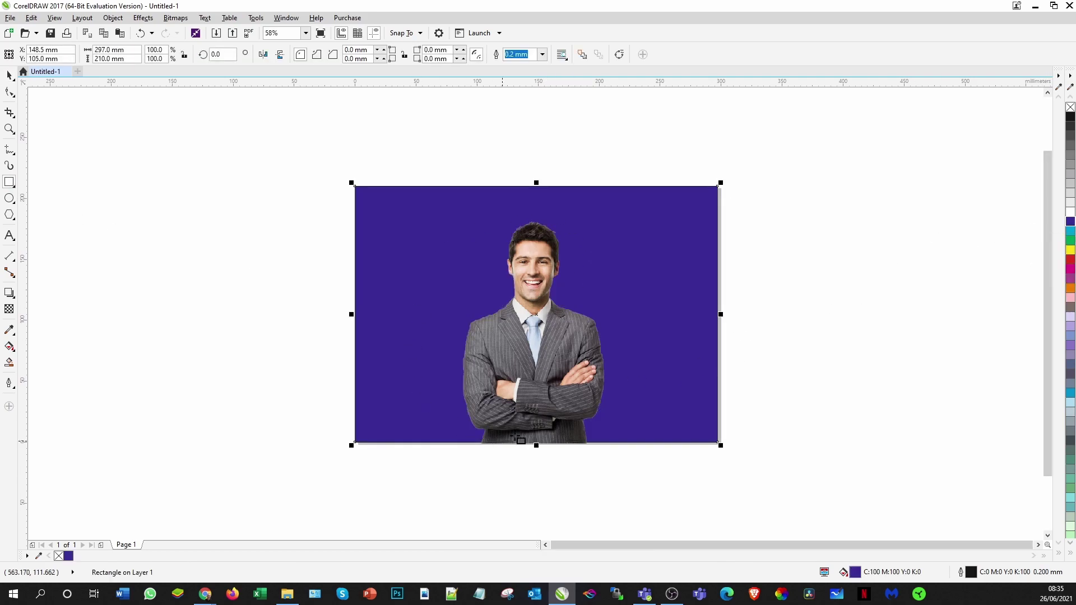
click(9, 75)
click(110, 233)
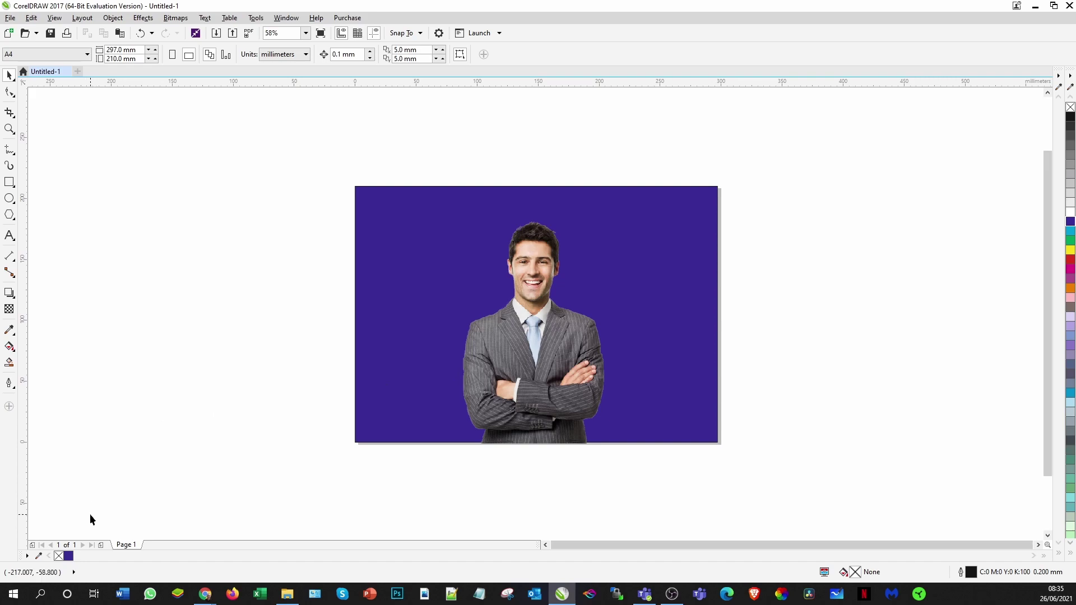
Duplicate Page 1 to create Page 2
right_click(124, 548)
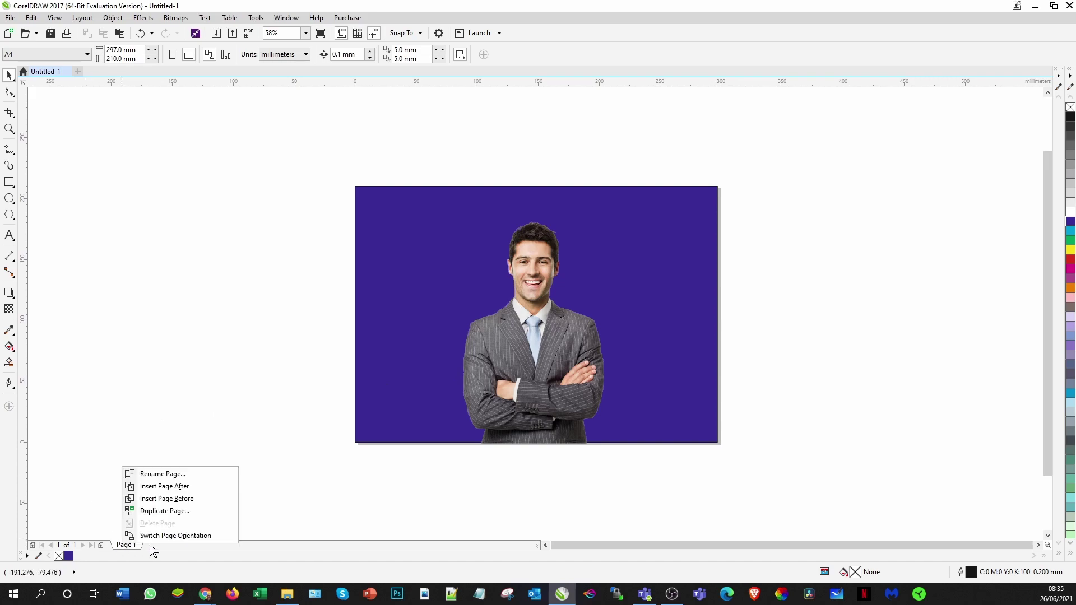
click(159, 513)
click(533, 327)
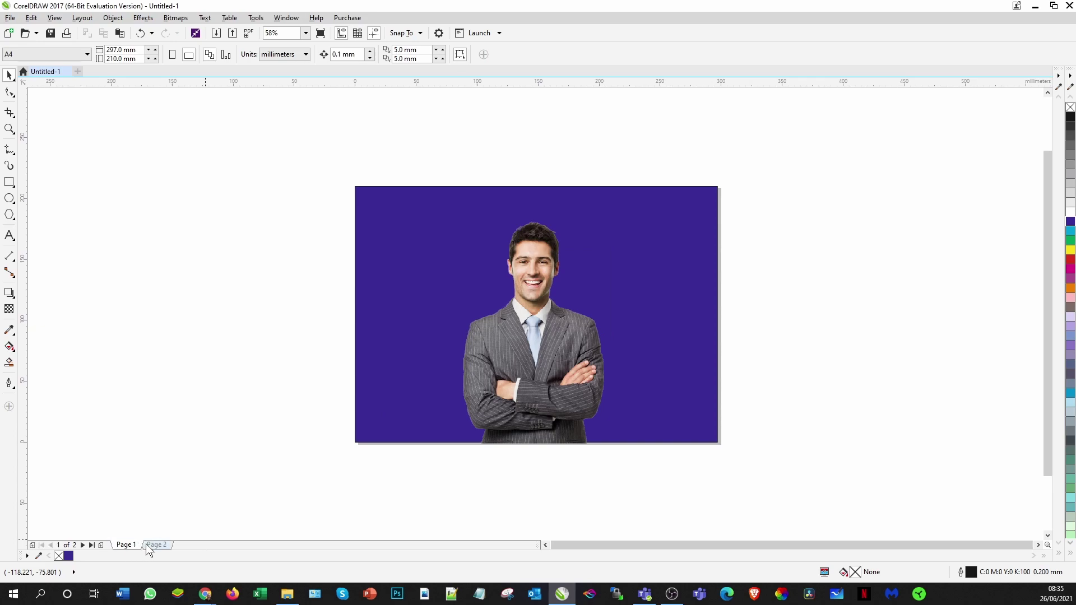
Select the businessman photo on Page 2 and zoom in around it
click(540, 340)
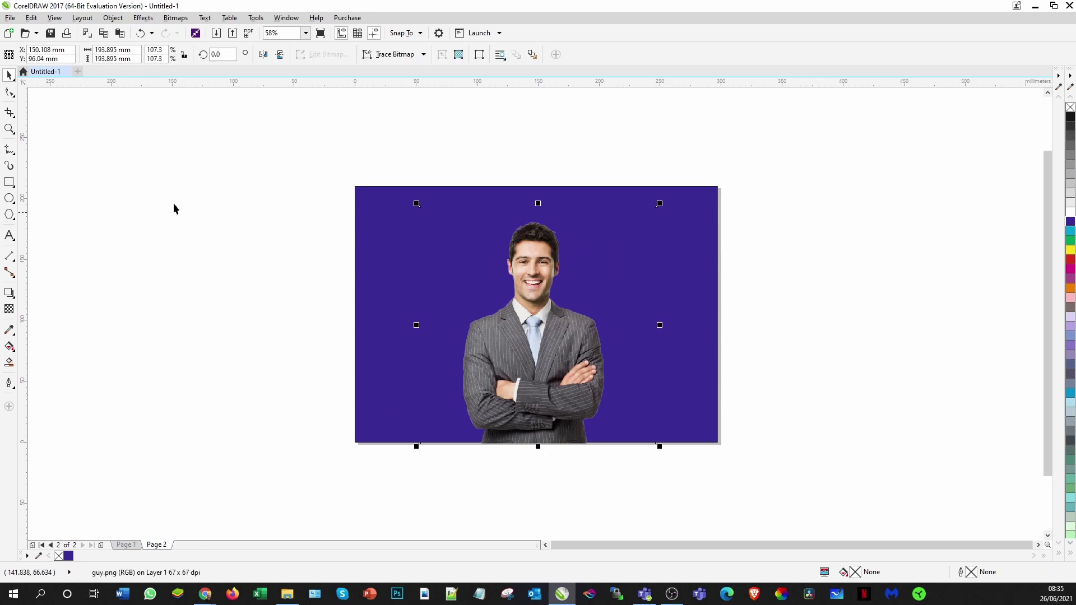
click(9, 129)
drag(315, 174, 762, 473)
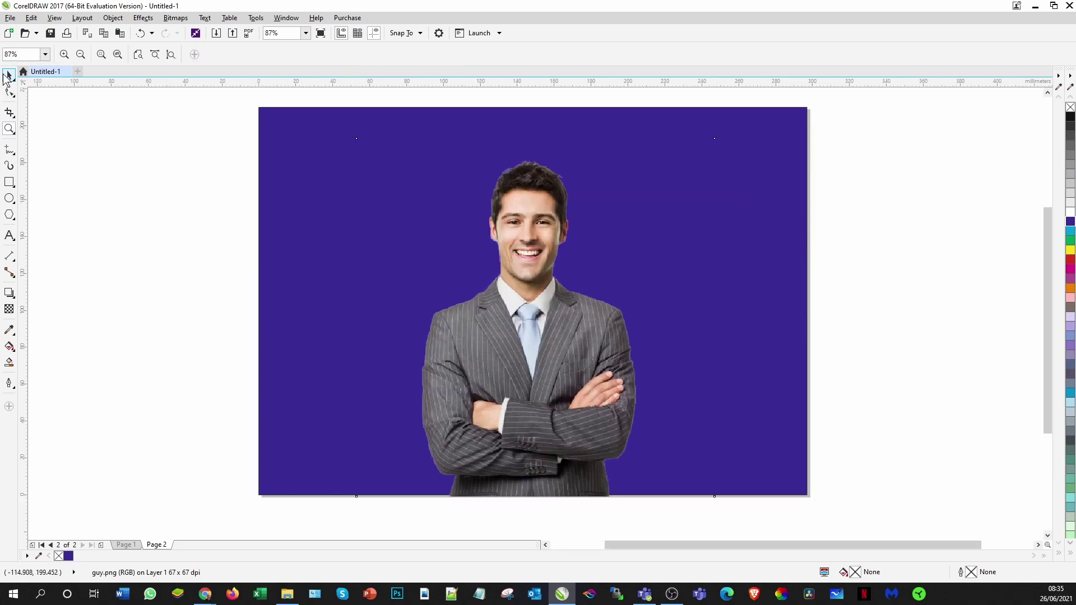
click(9, 74)
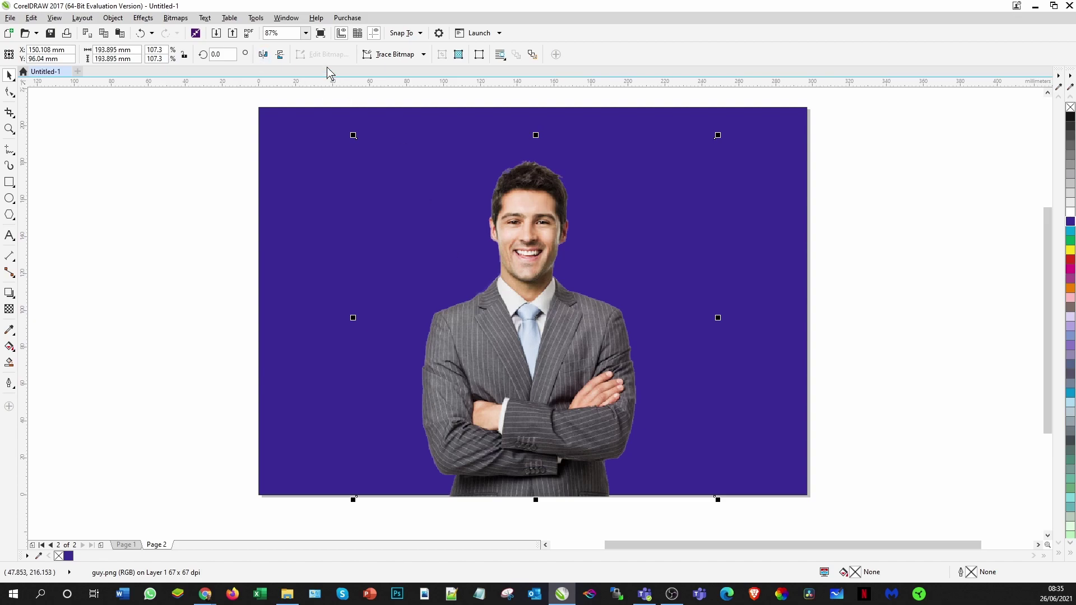
click(180, 20)
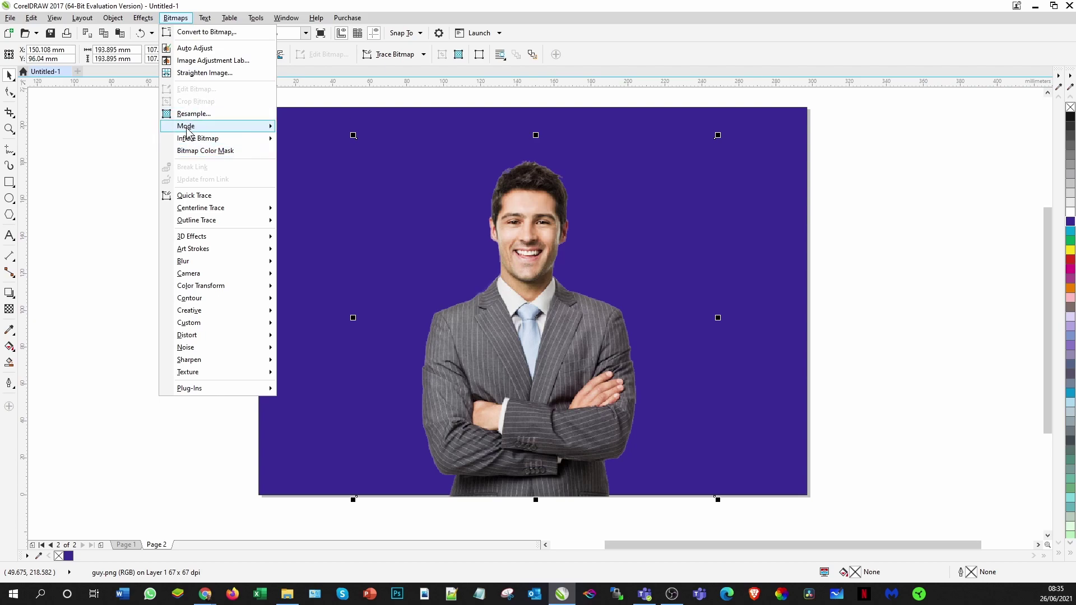
Convert the photo to Black and White (1-bit) using Line Art at threshold 230
mouse_move(209, 128)
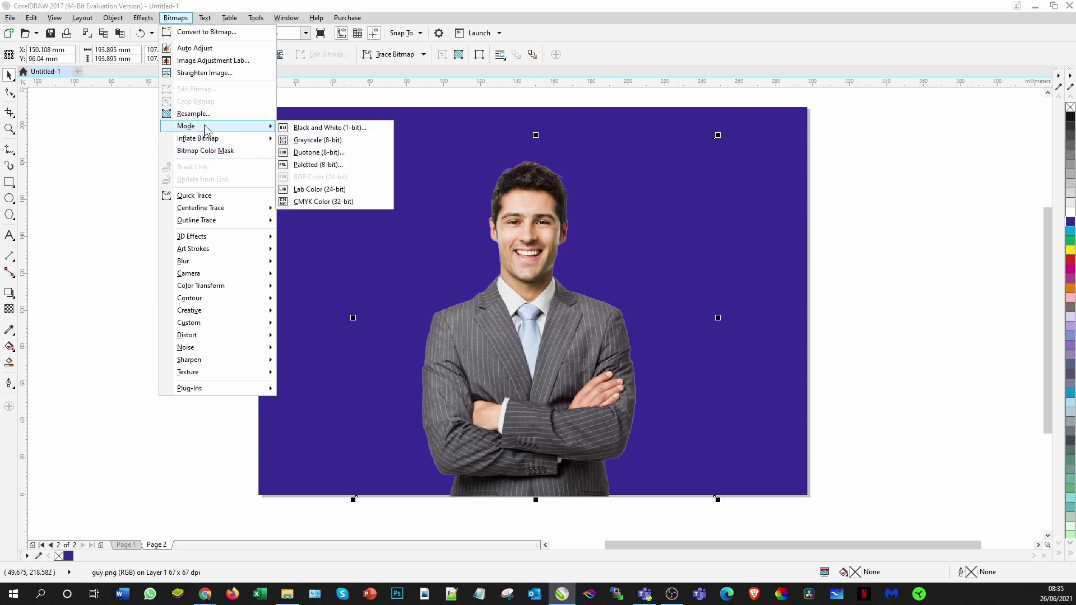
click(307, 129)
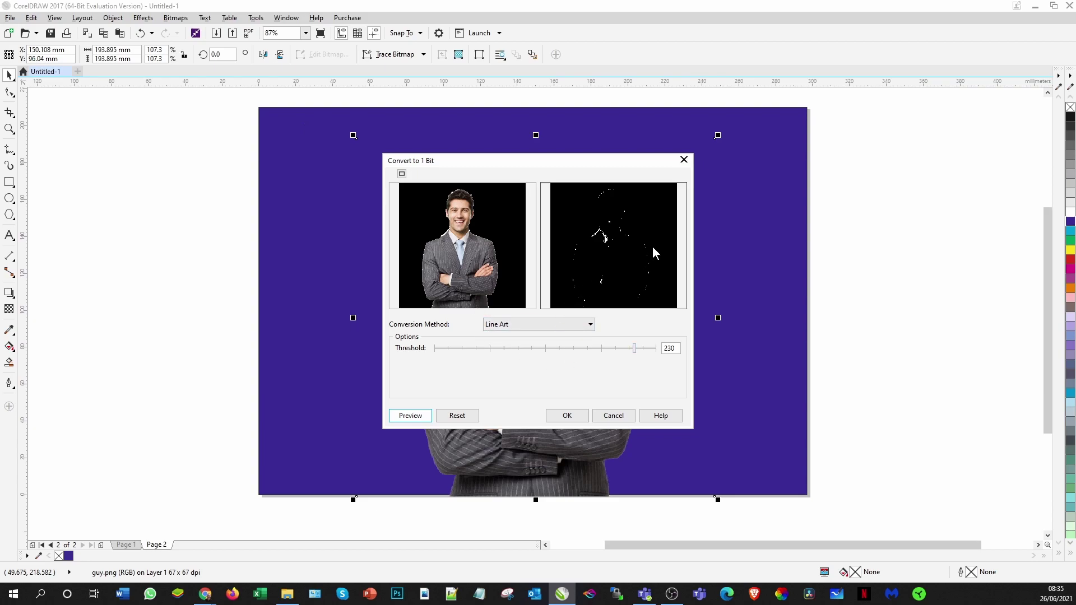
drag(635, 349, 518, 351)
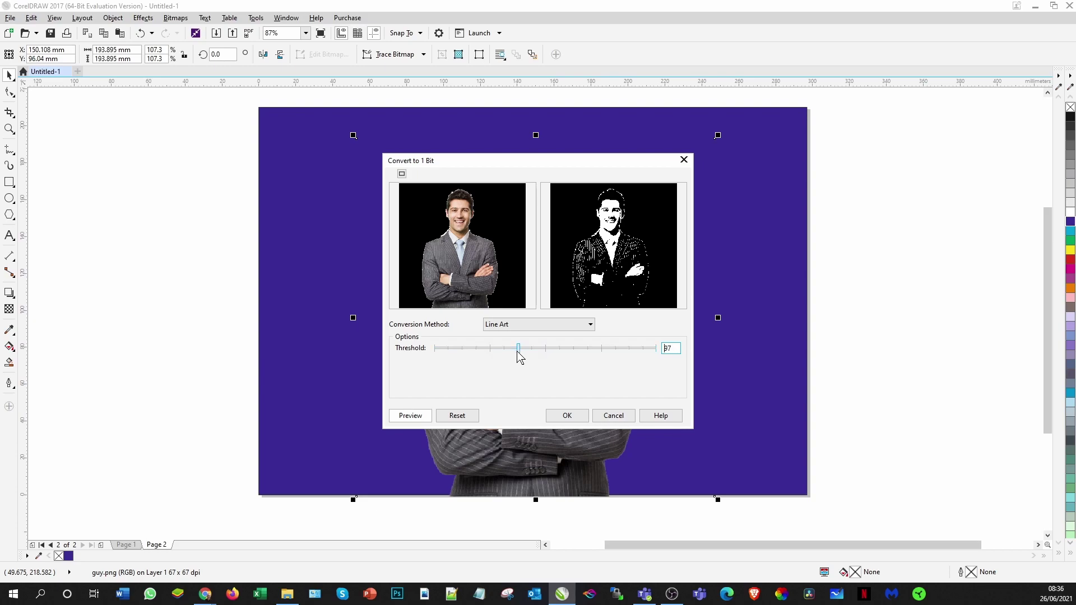
drag(520, 354, 609, 351)
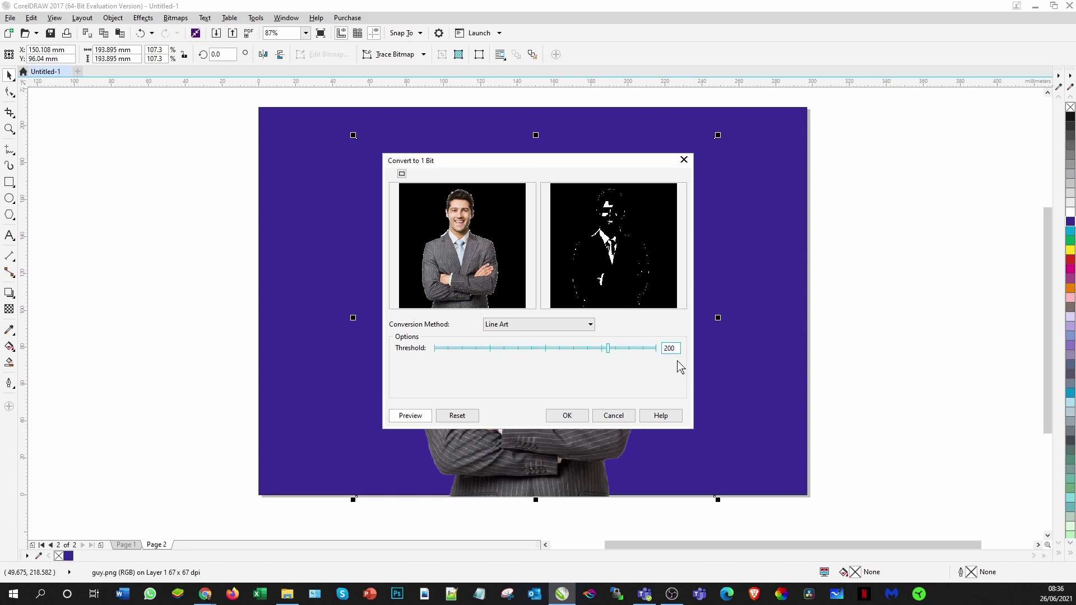
drag(676, 346, 476, 341)
text(2)
click(432, 282)
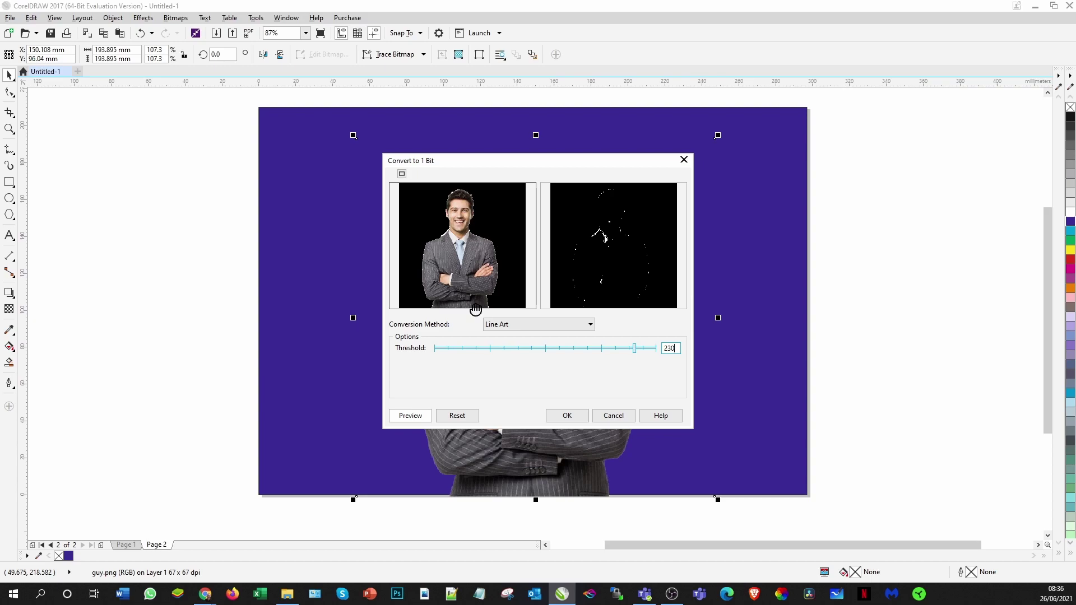
click(527, 324)
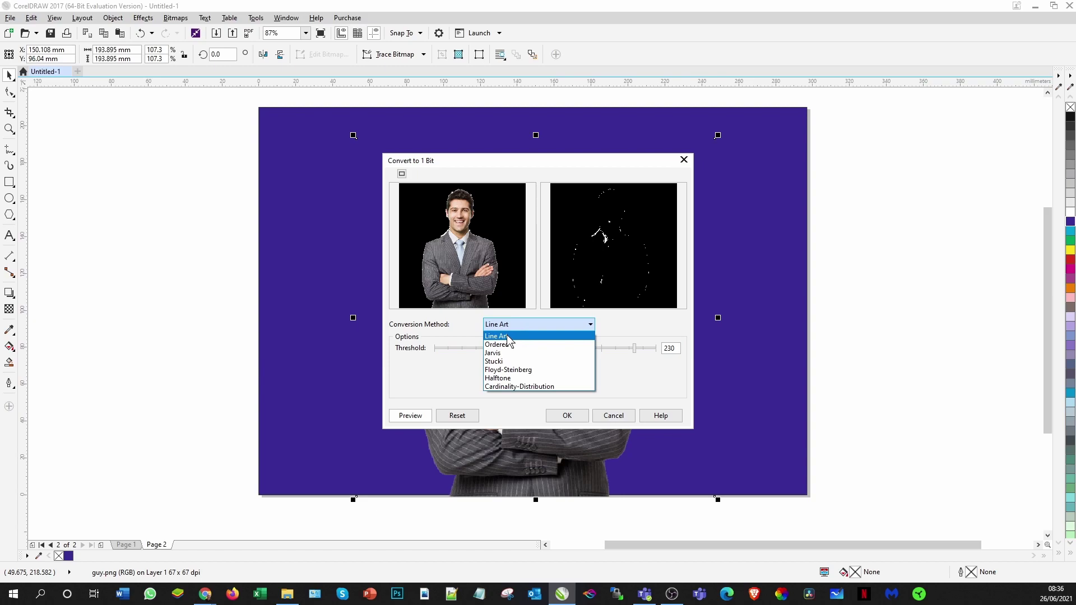
click(509, 337)
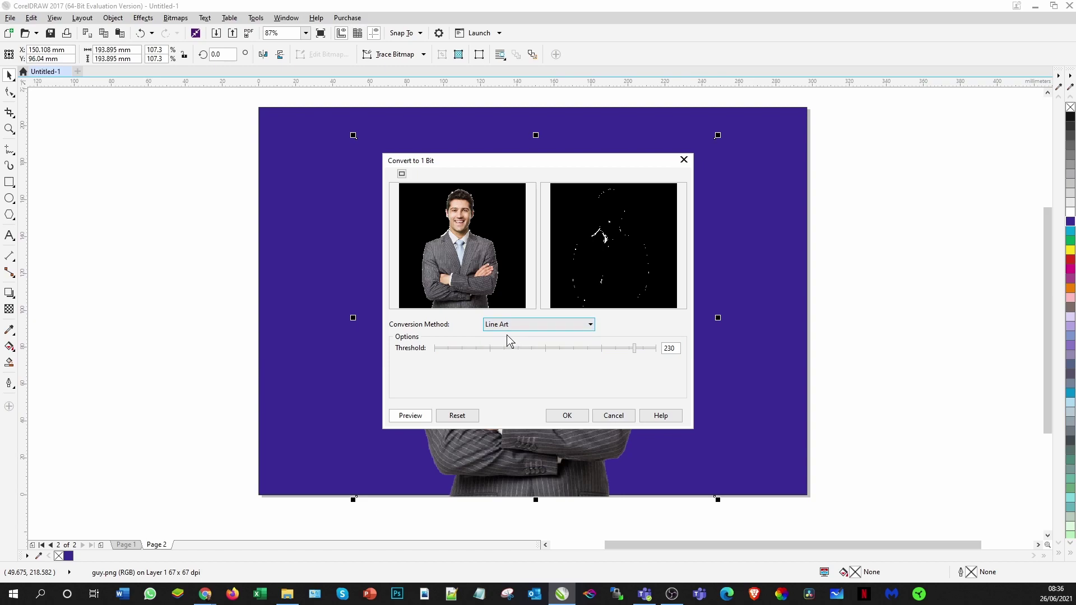
click(572, 416)
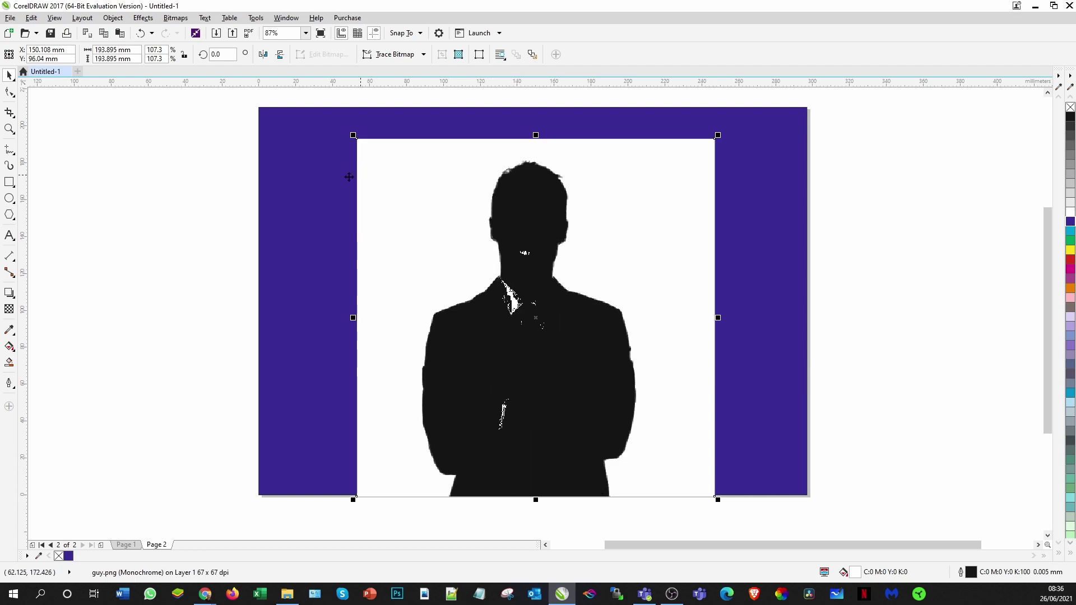
Outline-trace the silhouette as Line Art with slightly raised detail, producing 10 curves
click(424, 54)
mouse_move(411, 96)
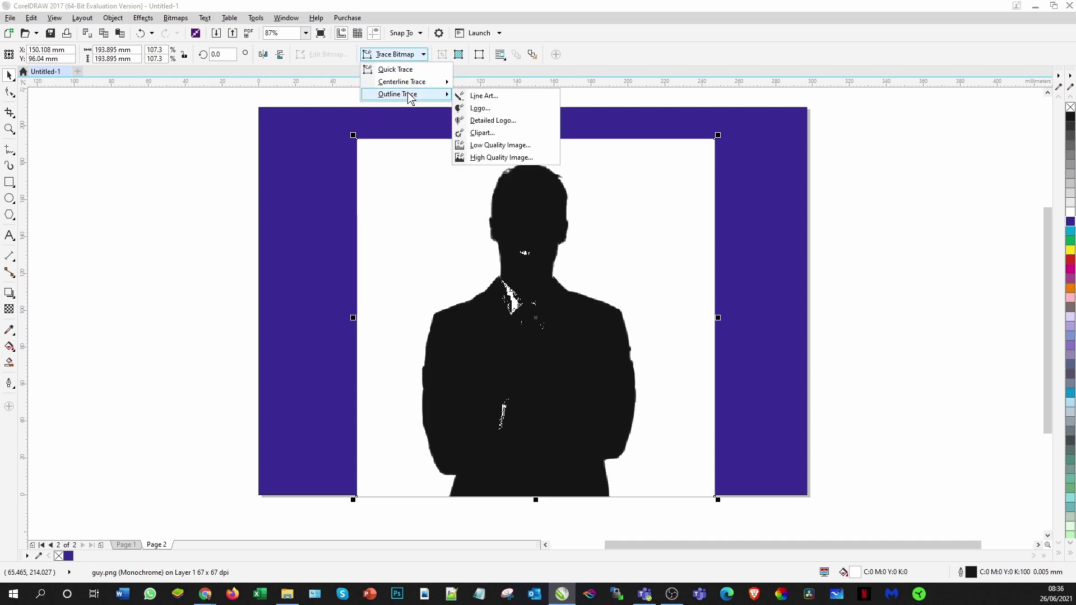
click(484, 95)
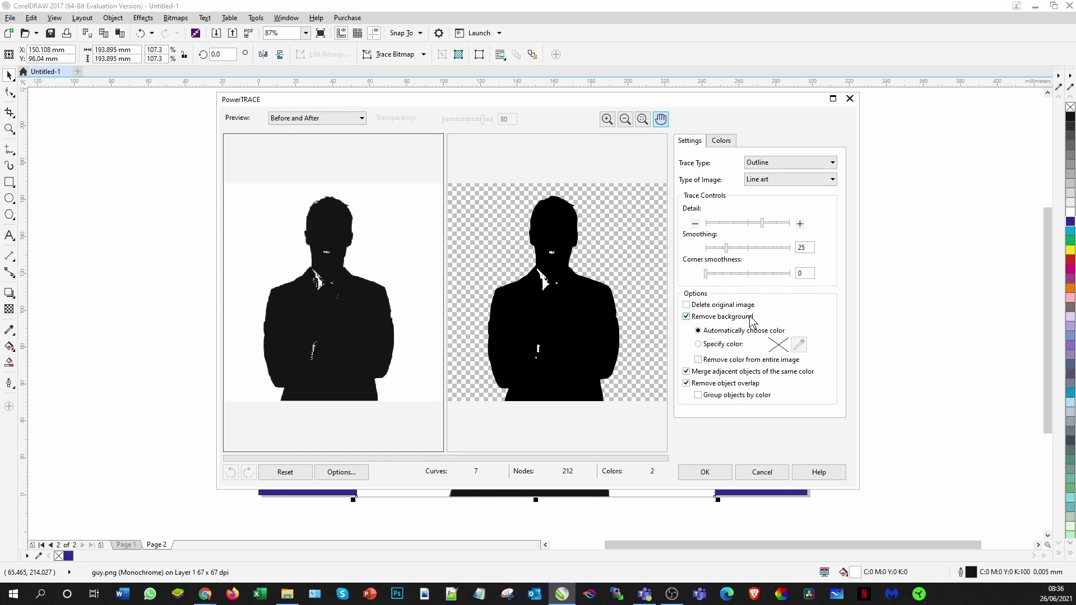
click(777, 223)
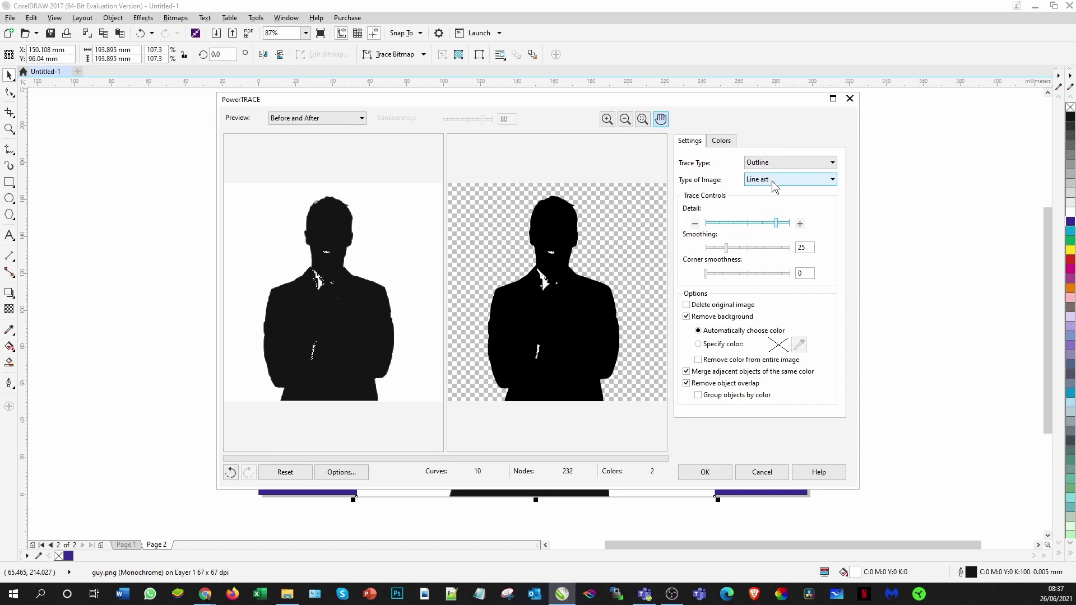
click(707, 468)
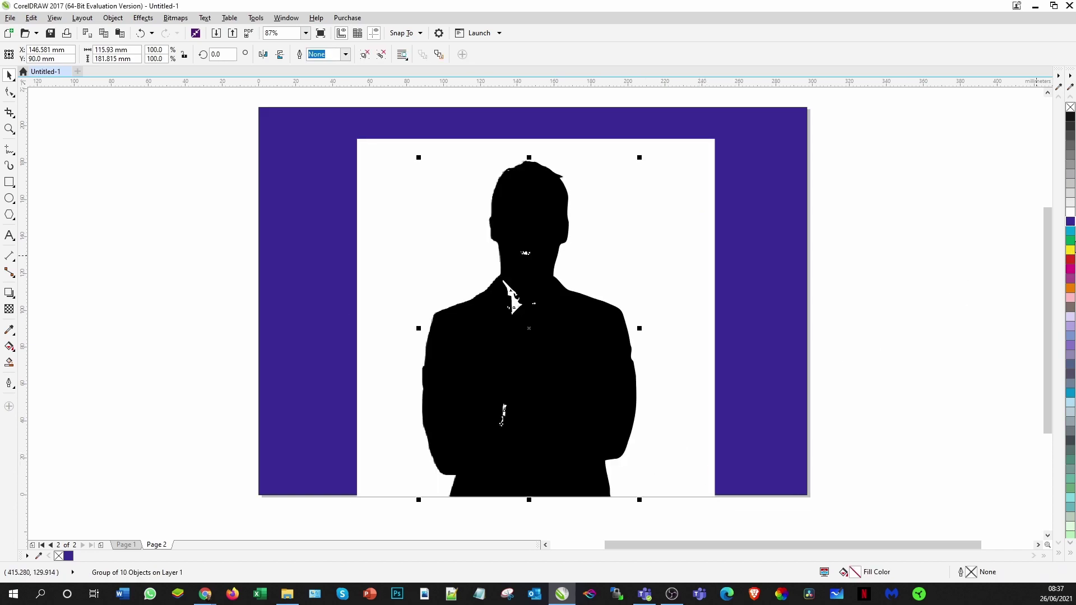
Fill the trace green, ungroup it, and delete the small stray fragments
click(1071, 241)
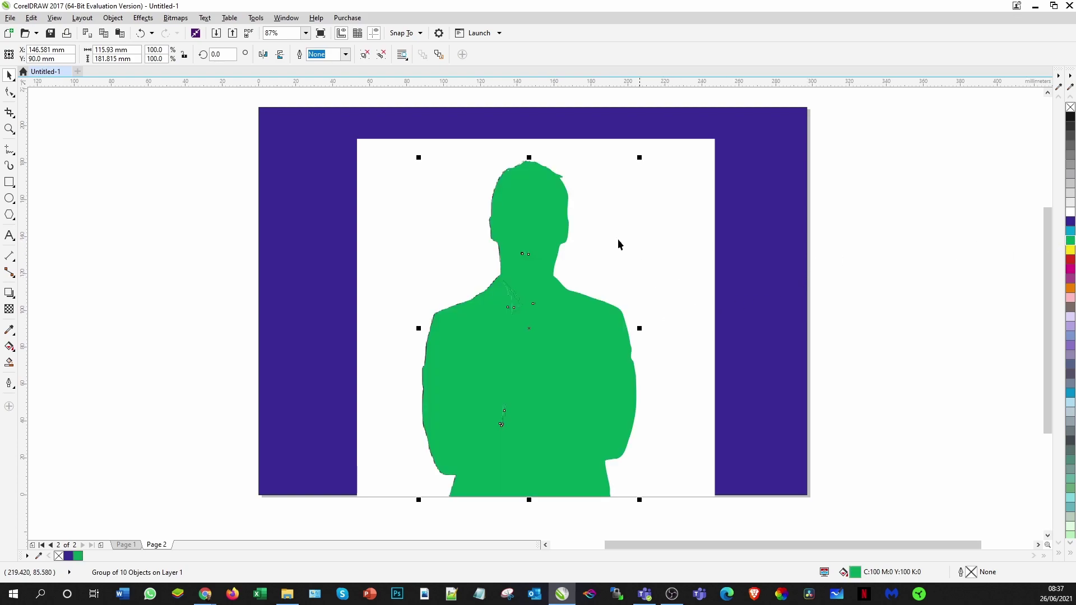
click(365, 55)
drag(149, 190, 742, 475)
key(Delete)
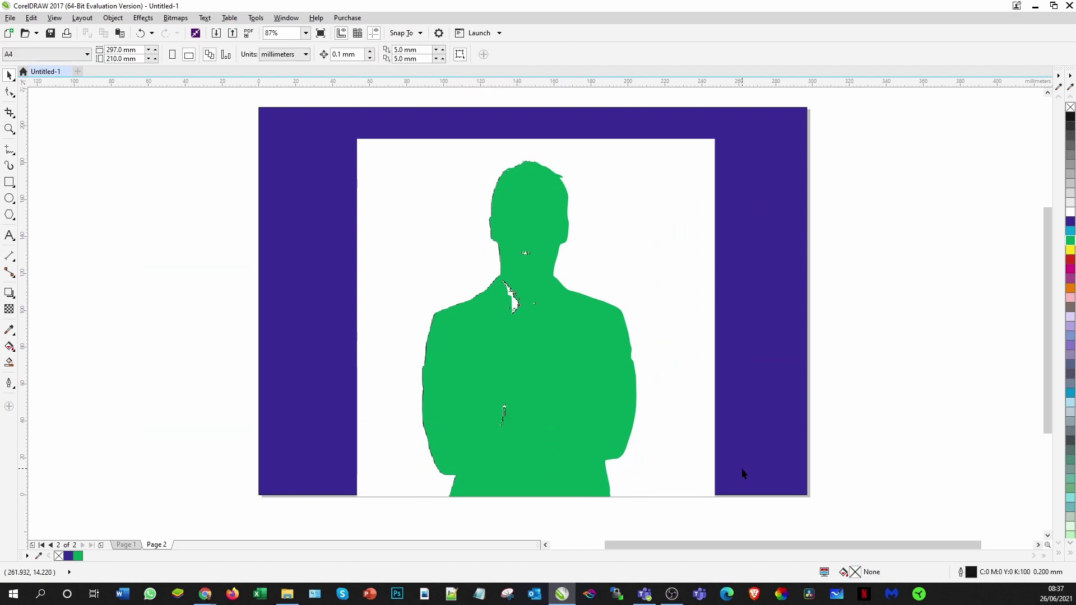
Close the silhouette curve, break it apart with Ctrl+K, and marquee-select all remaining pieces
click(604, 342)
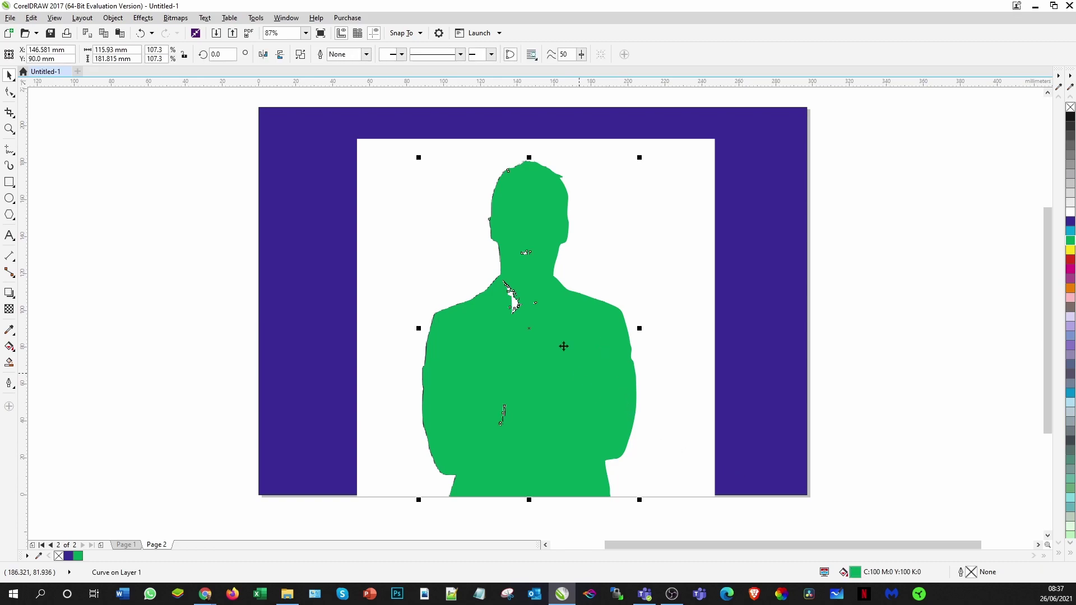
click(511, 55)
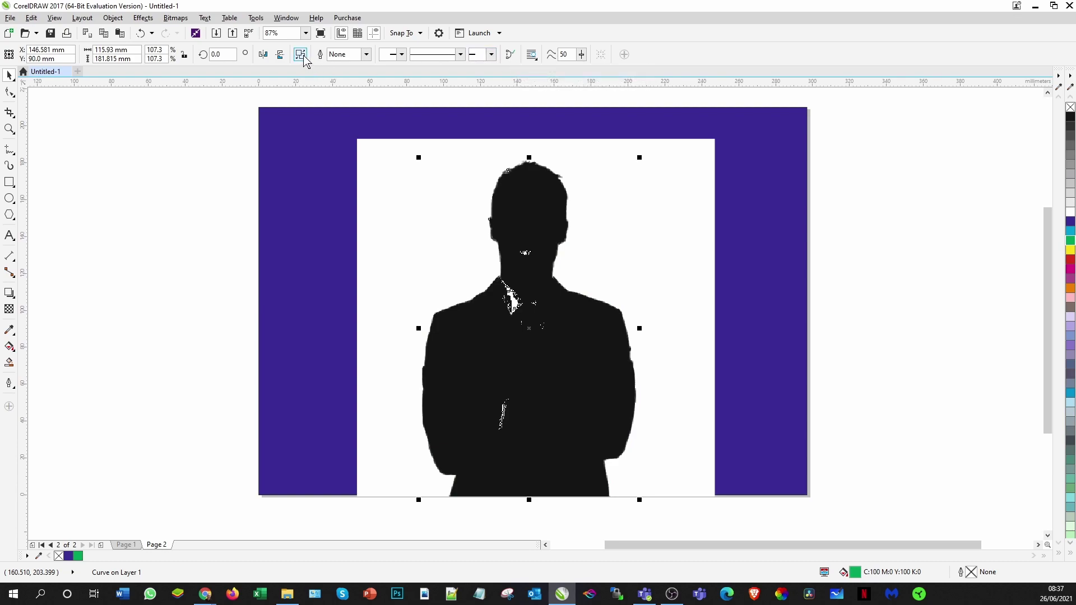
key(ctrl+k)
drag(163, 208, 634, 385)
drag(187, 114, 783, 481)
Delete the old silhouette, paste the original photo from Page 1 onto Page 2, and zoom in
key(Delete)
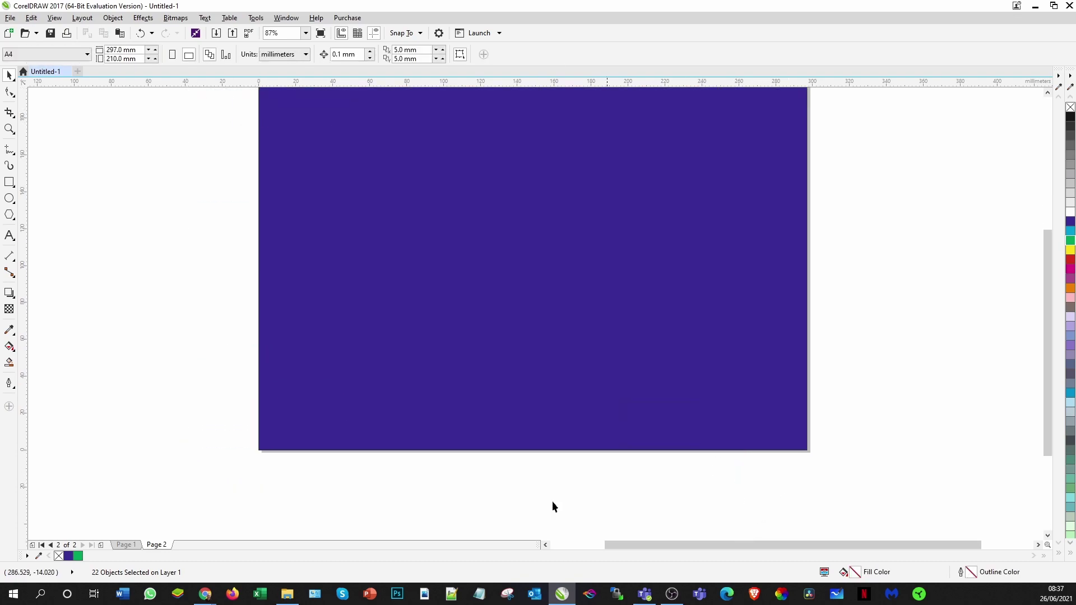
click(126, 545)
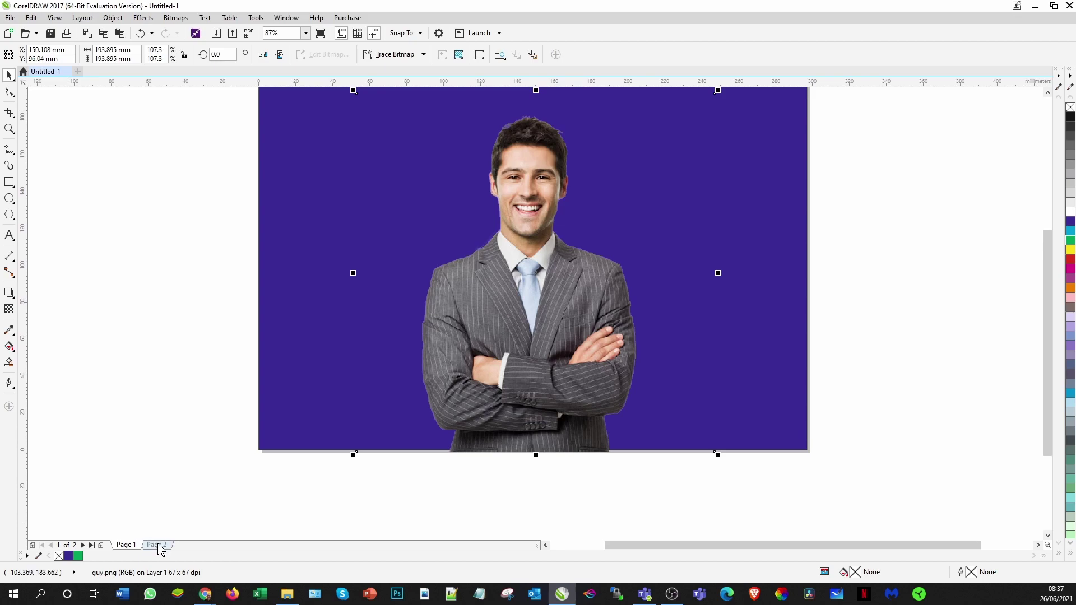
click(157, 544)
key(ctrl+v)
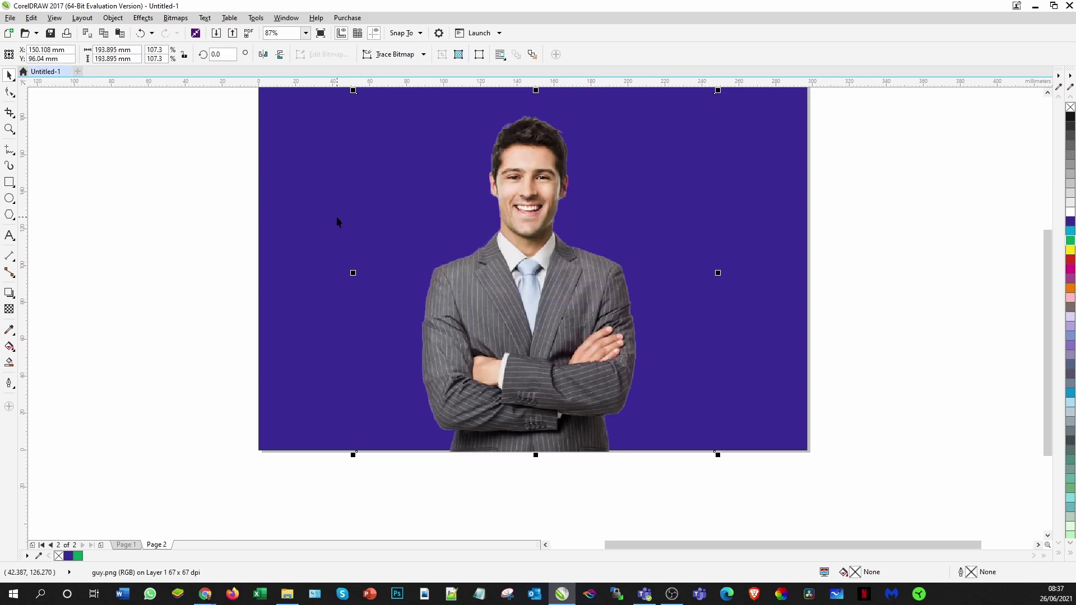
scroll(847, 223, up, 2)
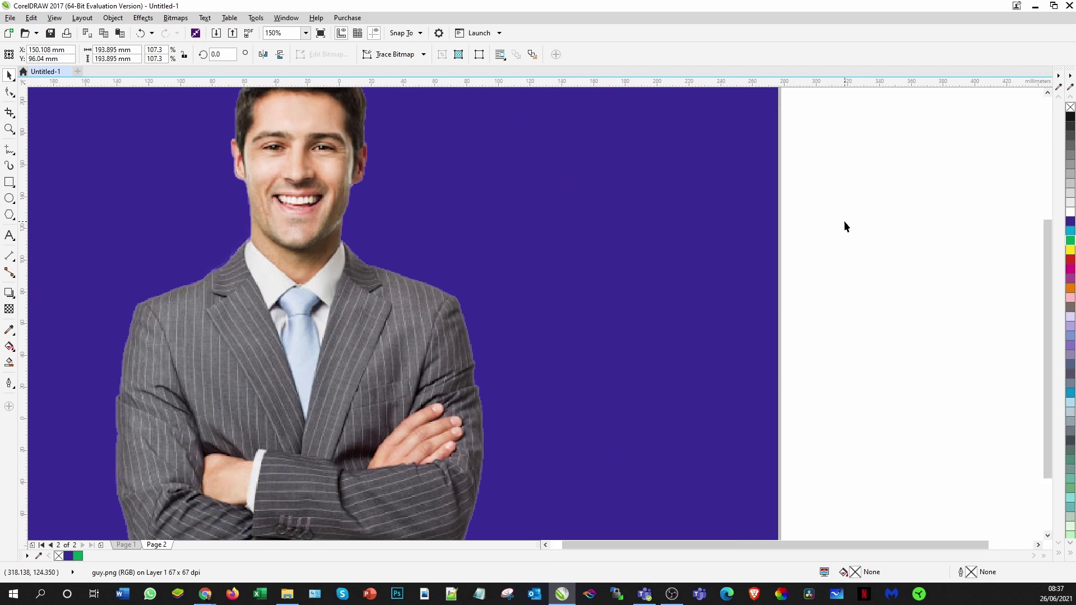
scroll(846, 223, down, 4)
click(9, 128)
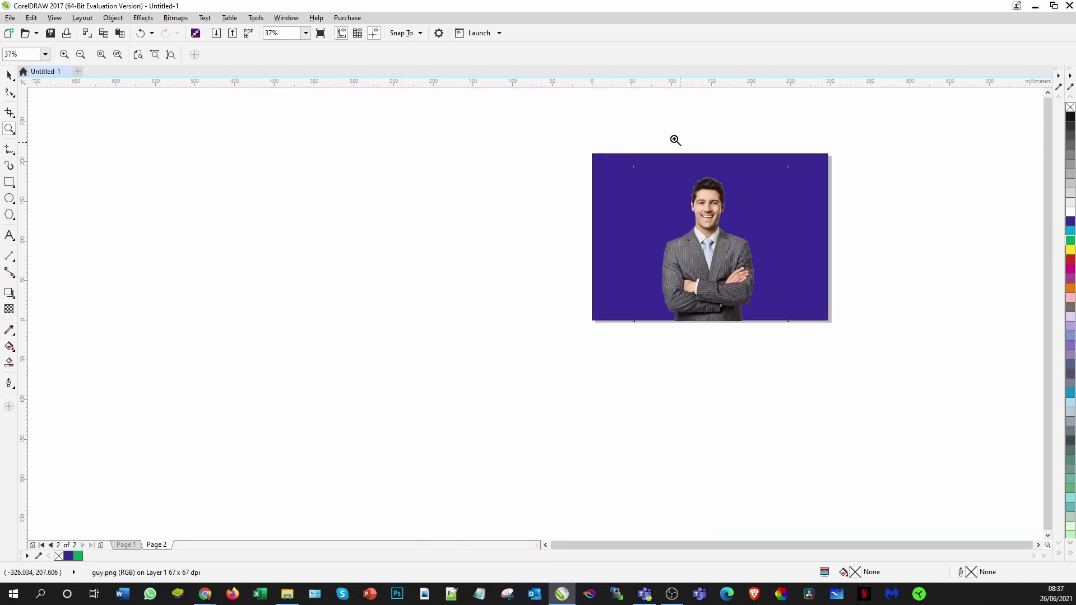
drag(580, 144, 839, 318)
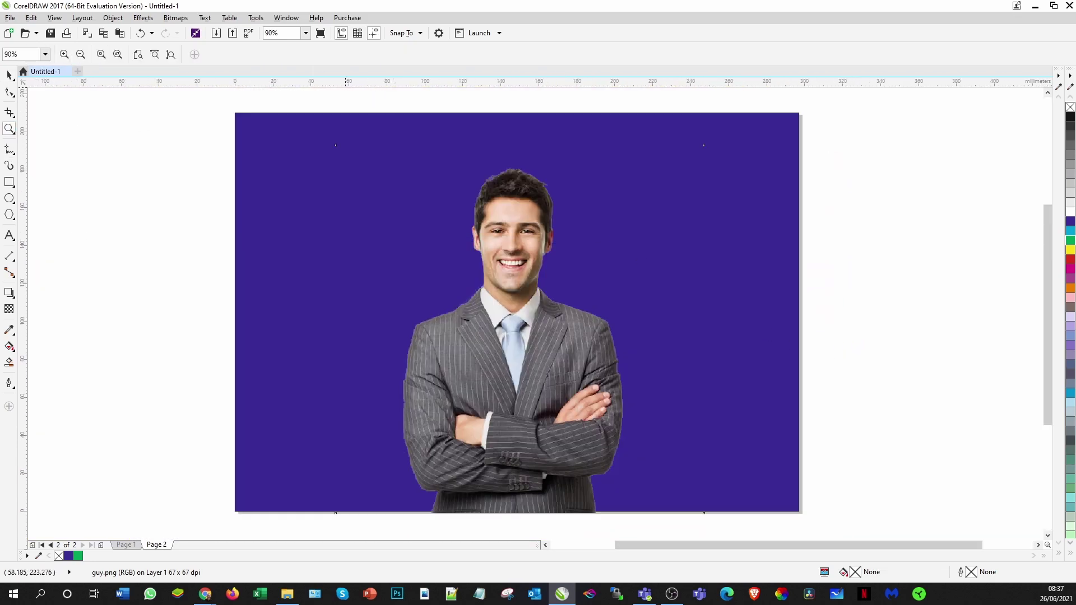
Convert the pasted photo to 1-bit black-and-white line art (threshold 230)
click(9, 74)
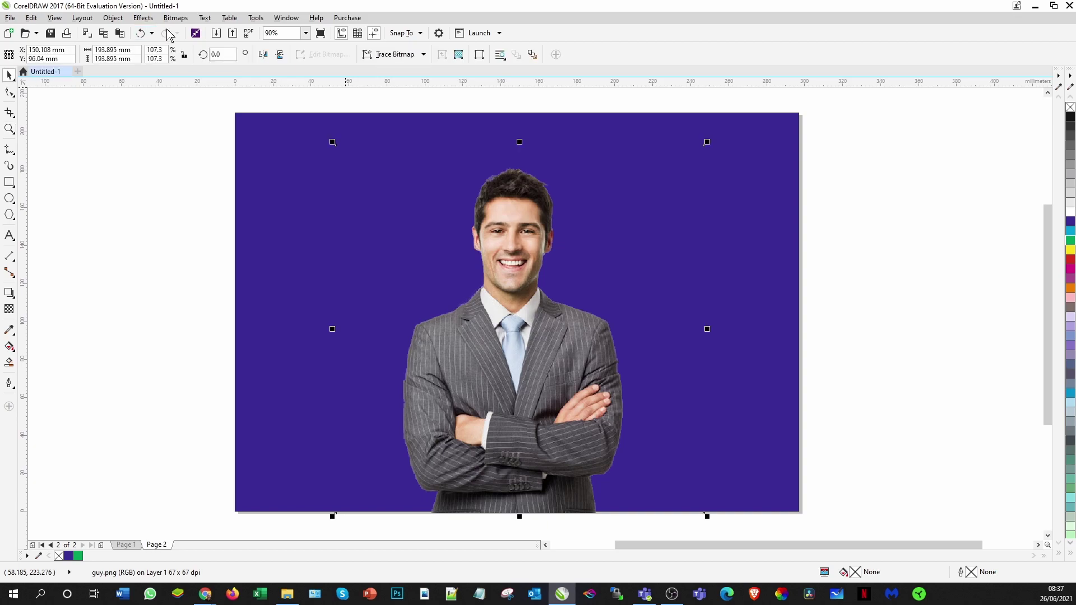
click(168, 21)
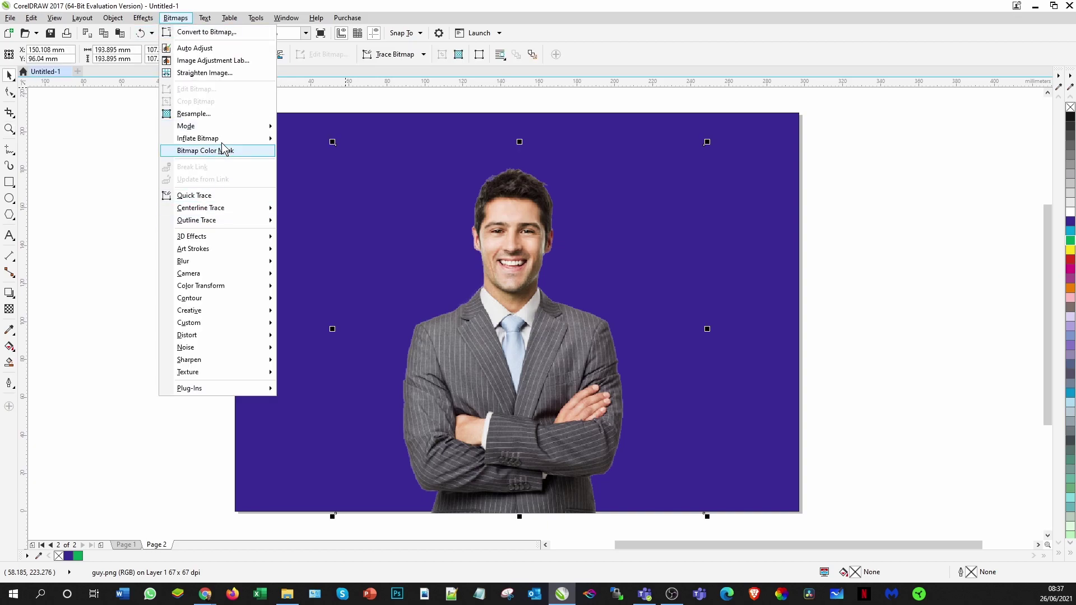
mouse_move(209, 128)
click(306, 127)
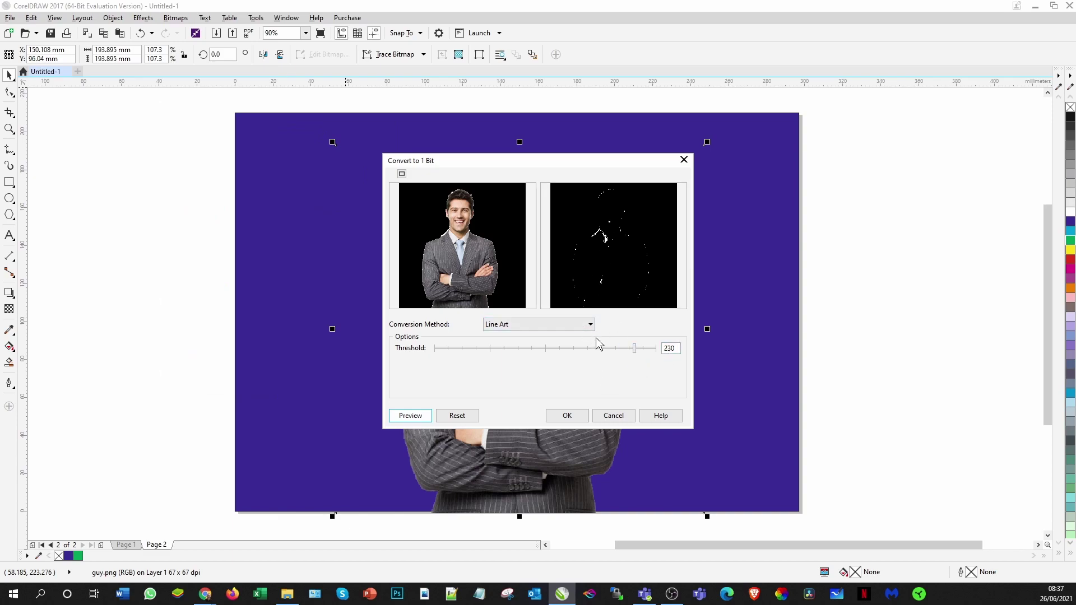
click(567, 417)
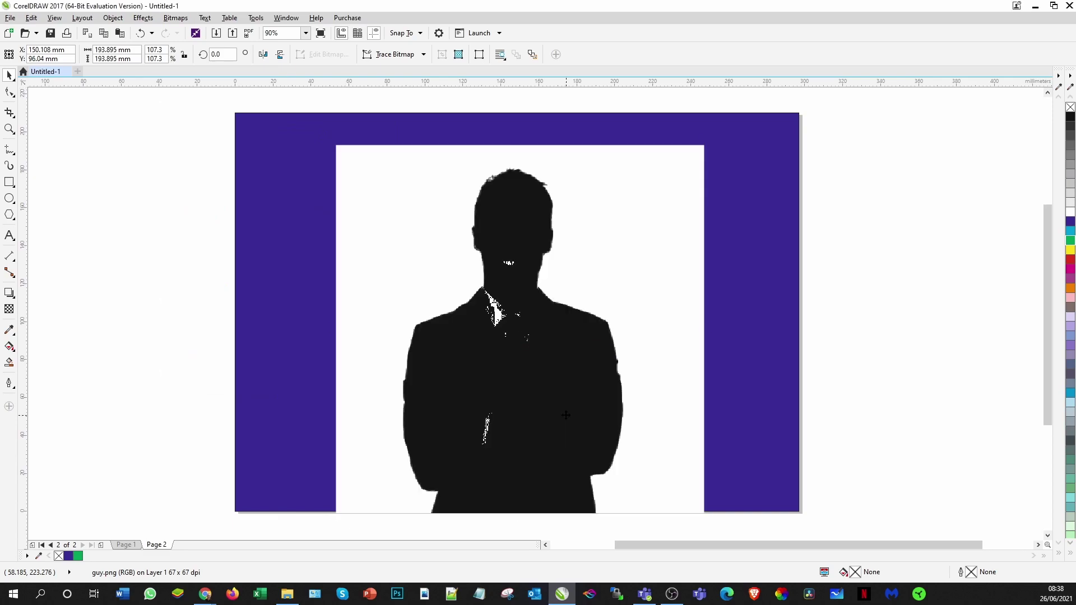
Outline-trace the bitmap as Line Art with Detail lowered to minimum
click(424, 54)
mouse_move(419, 95)
click(491, 97)
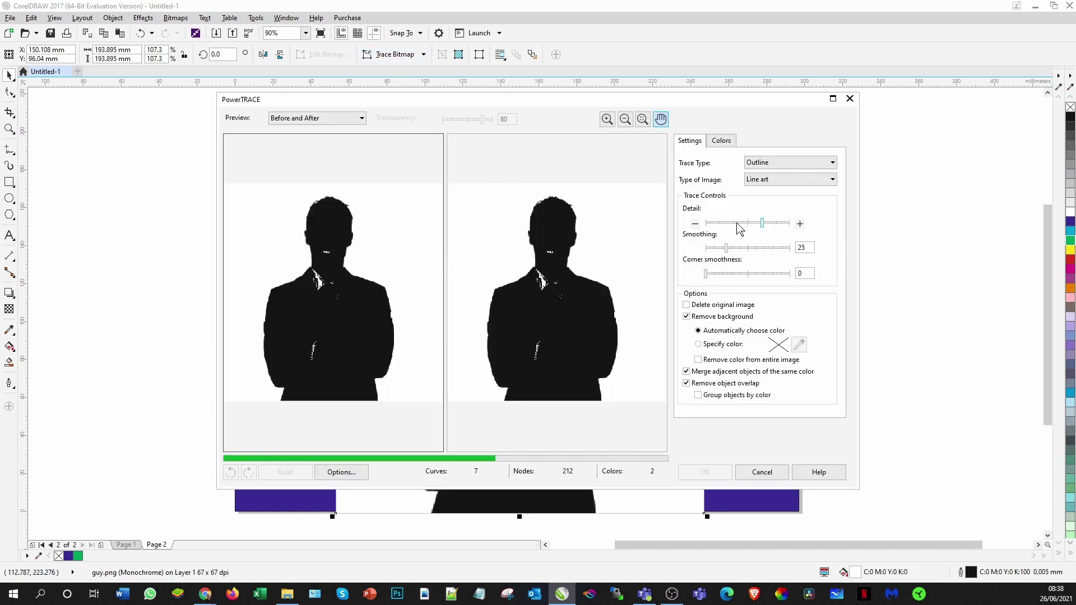
drag(761, 226, 721, 226)
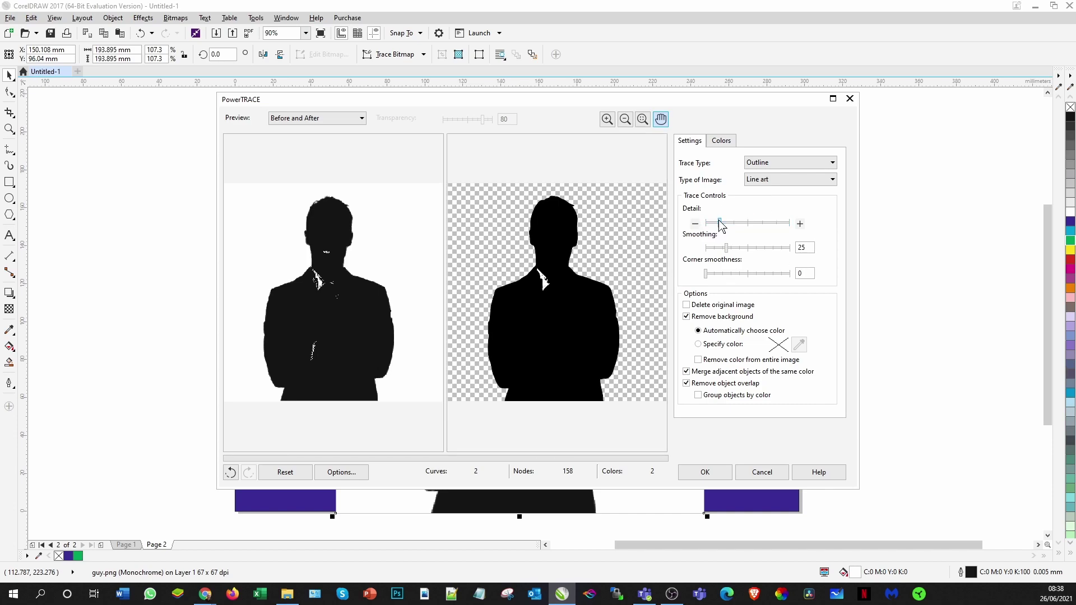
drag(720, 224, 707, 224)
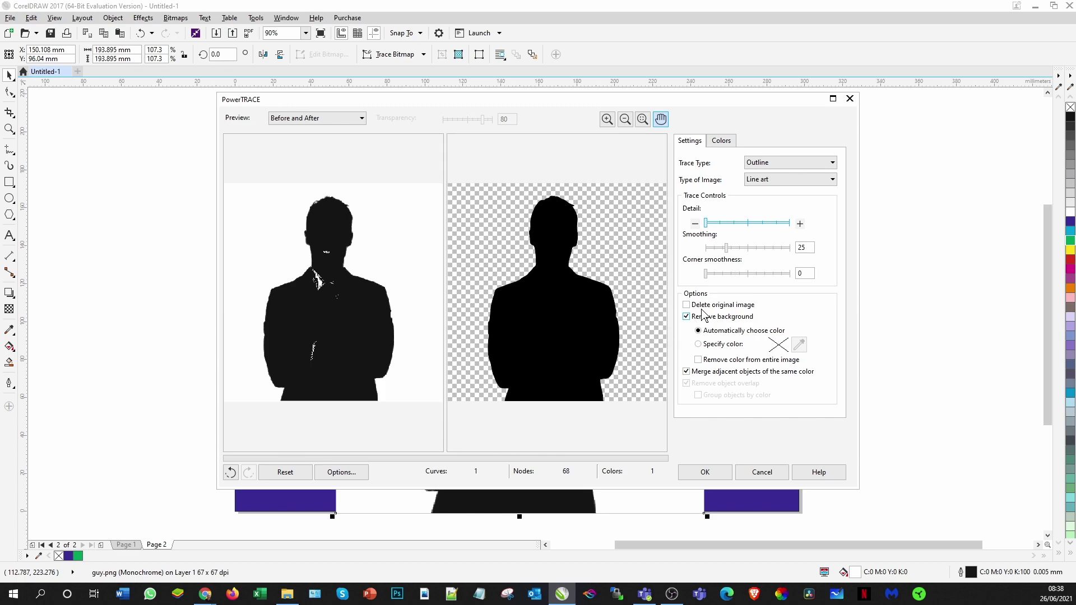
Accept the trace, then try a green fill on the silhouette and undo it
click(705, 472)
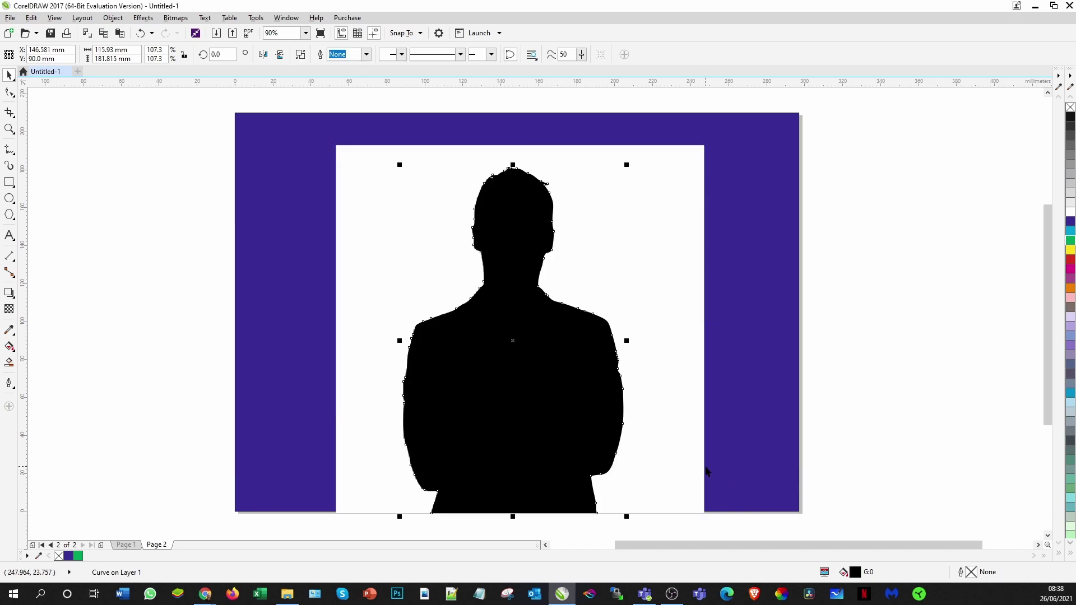
click(1071, 241)
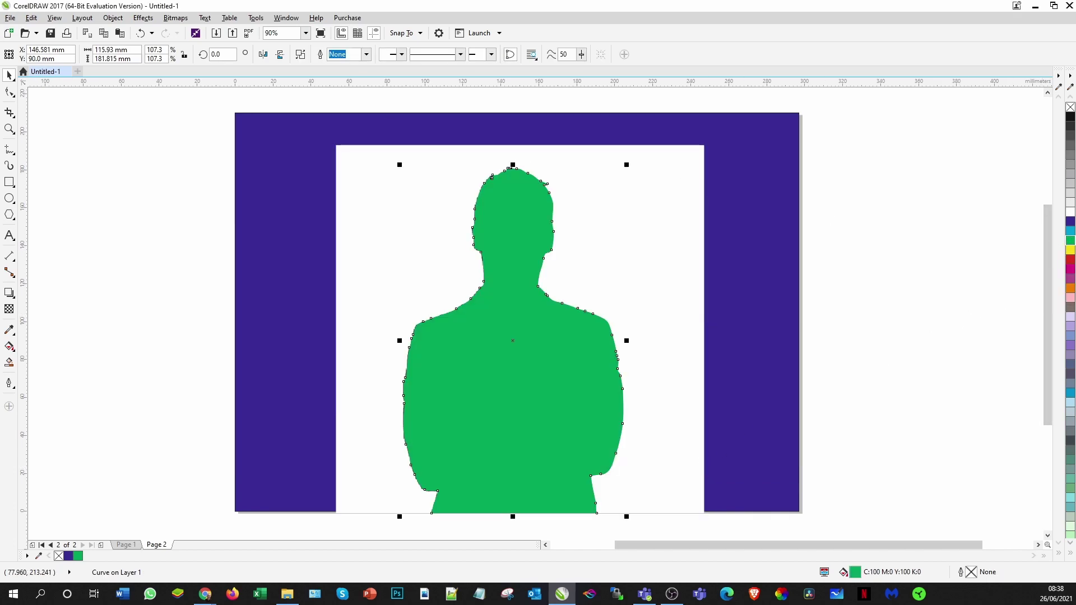
key(ctrl+z)
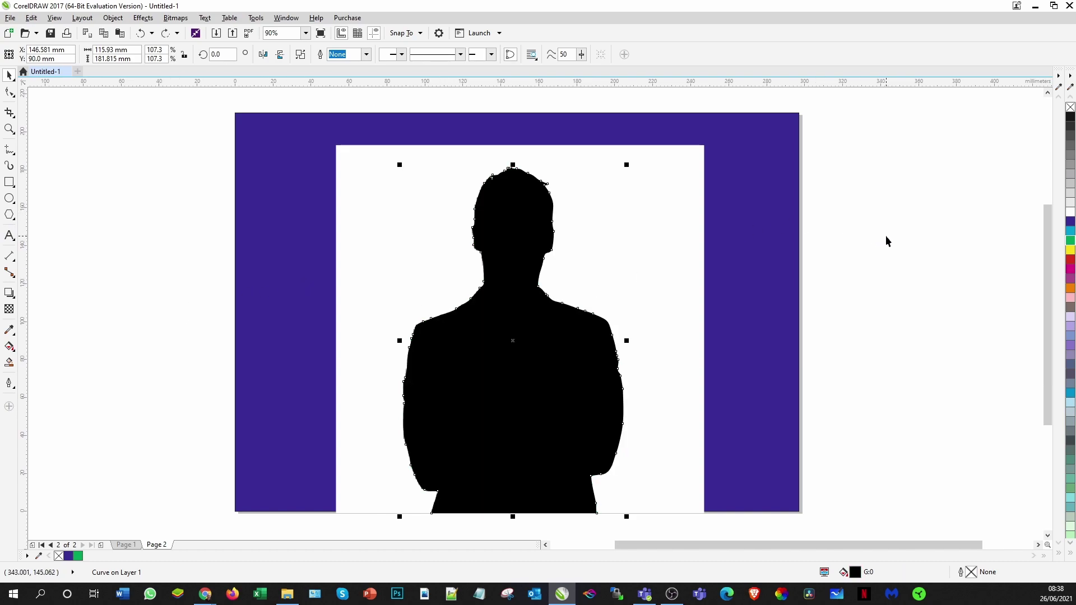
Delete the white source bitmap and reselect the black silhouette curve on Page 2
click(694, 159)
key(Delete)
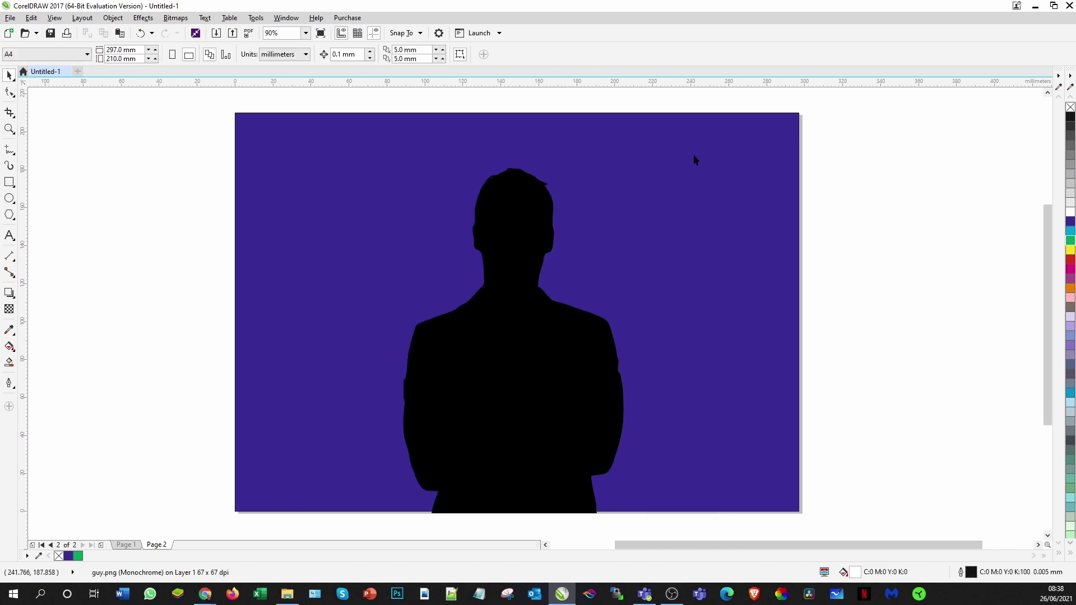
click(522, 391)
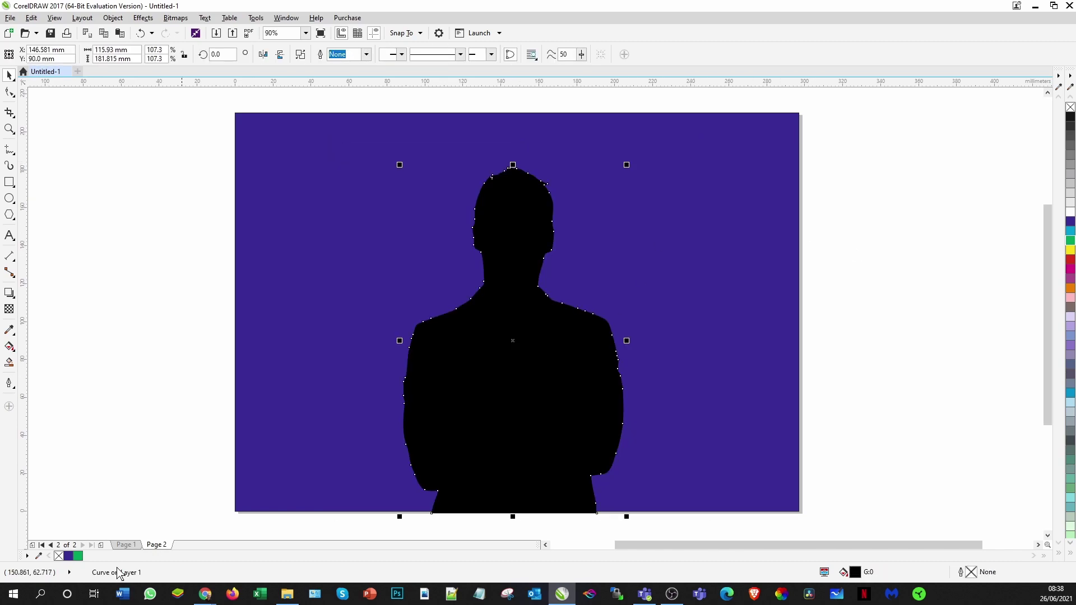
click(125, 545)
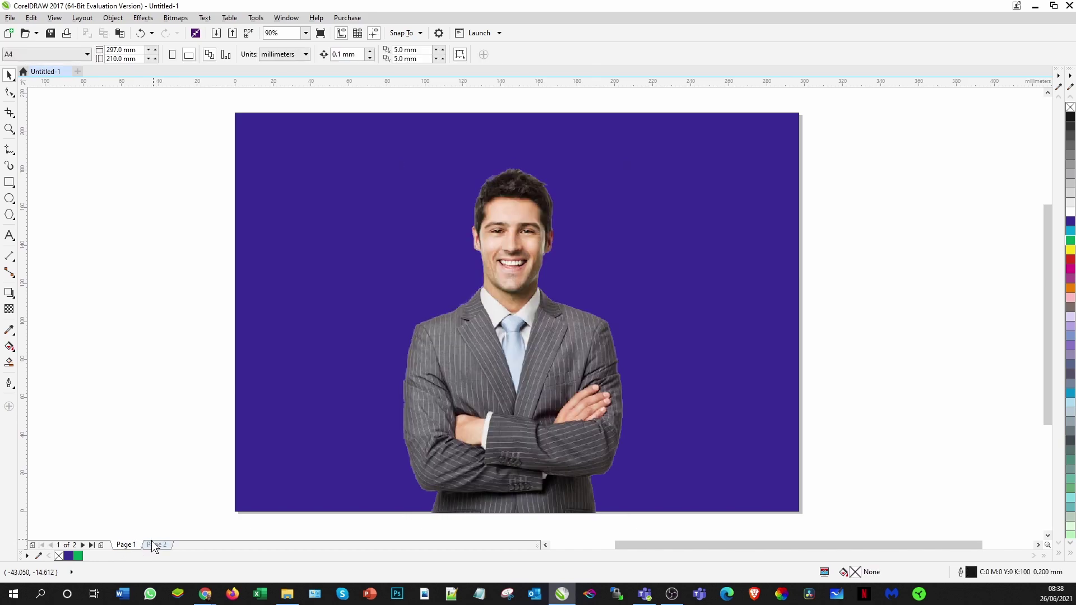
click(155, 545)
click(531, 342)
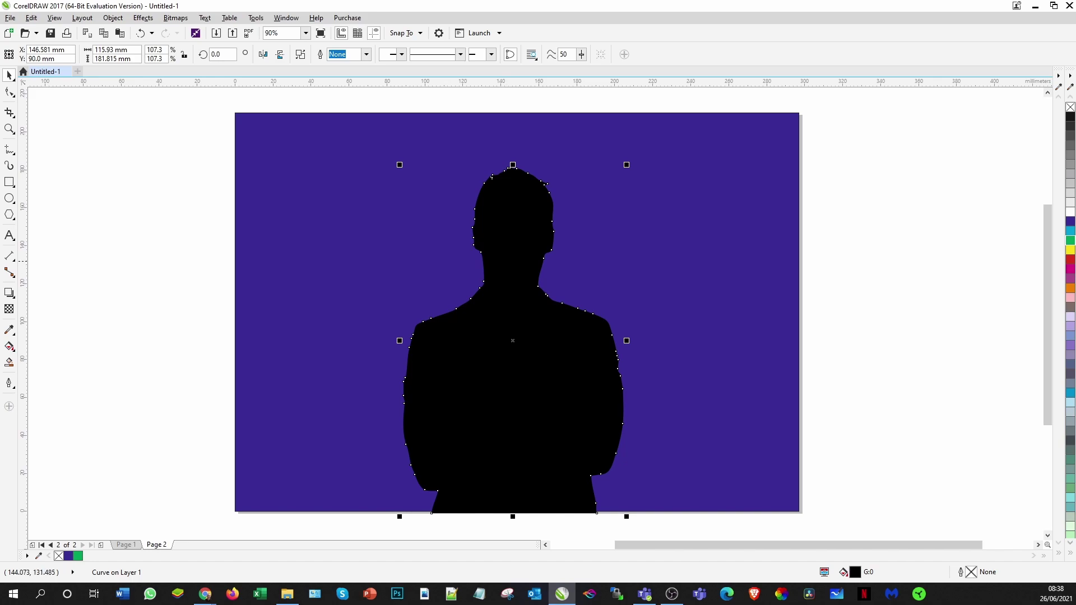
Open the Effects > Contour docker for the selected silhouette and focus the steps value
click(143, 18)
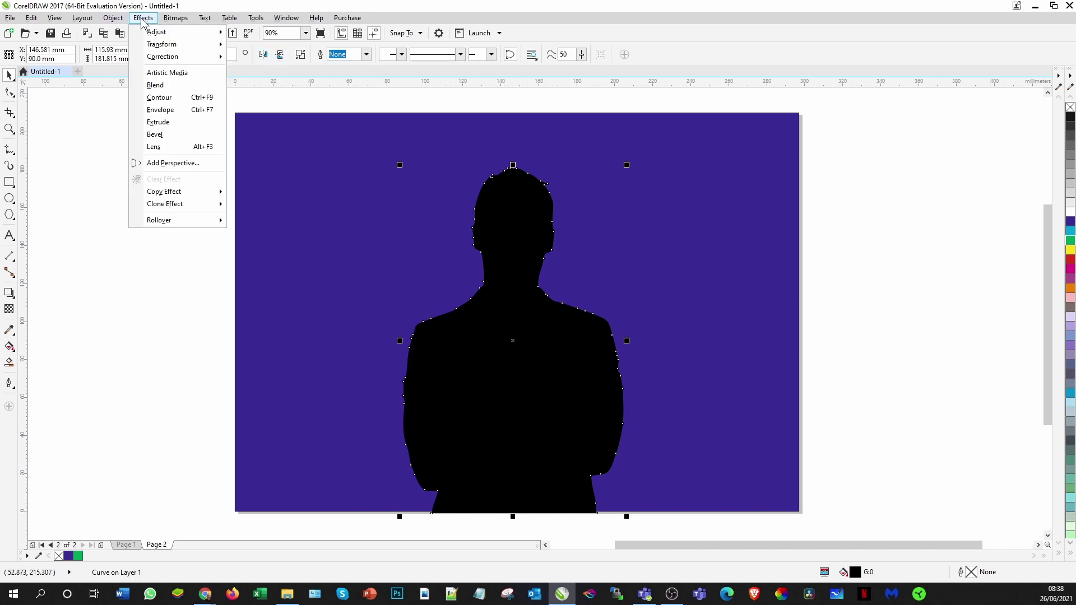
click(163, 100)
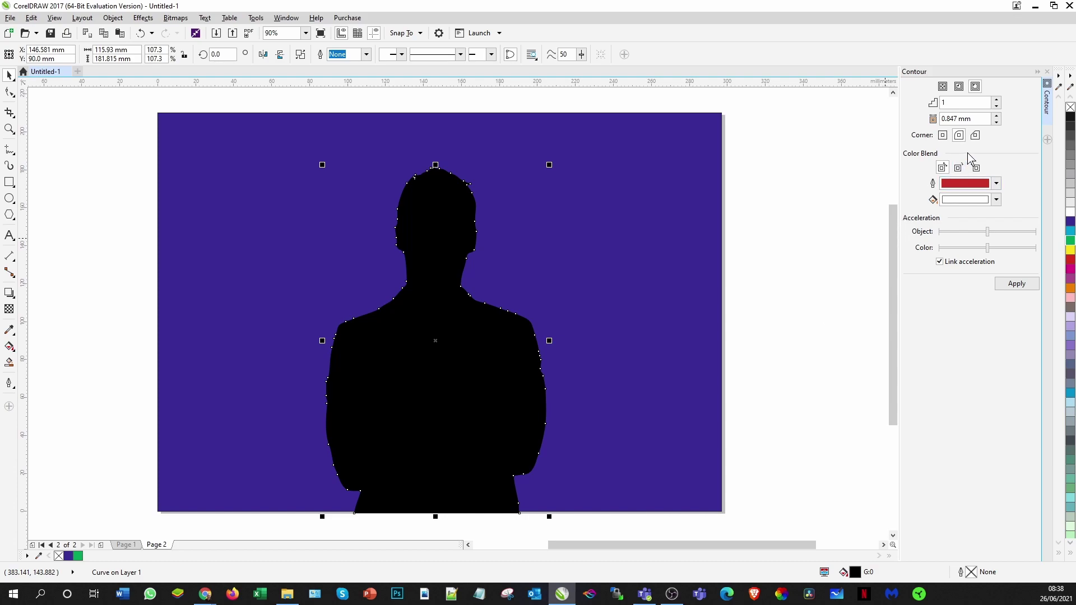
click(962, 103)
Apply a one-step contour and increase its offset to 1.847 mm
click(1017, 284)
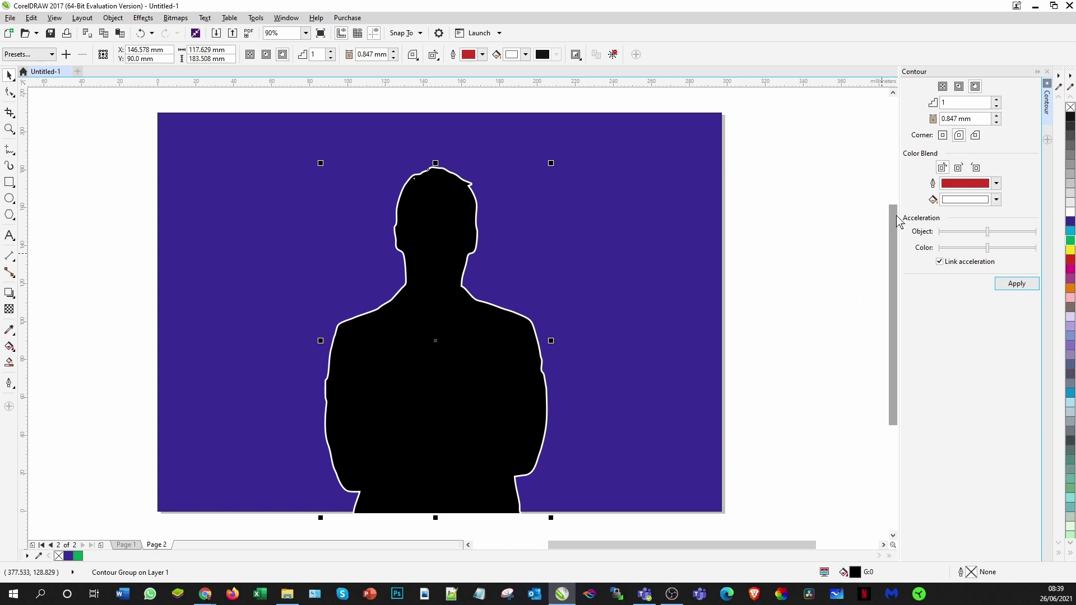
click(995, 117)
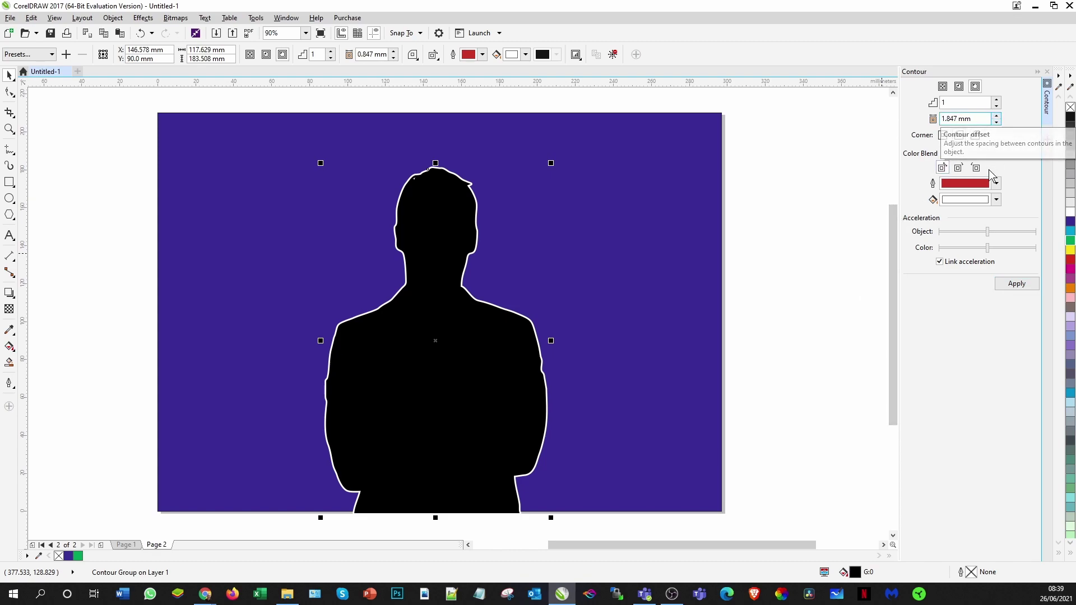
click(1016, 284)
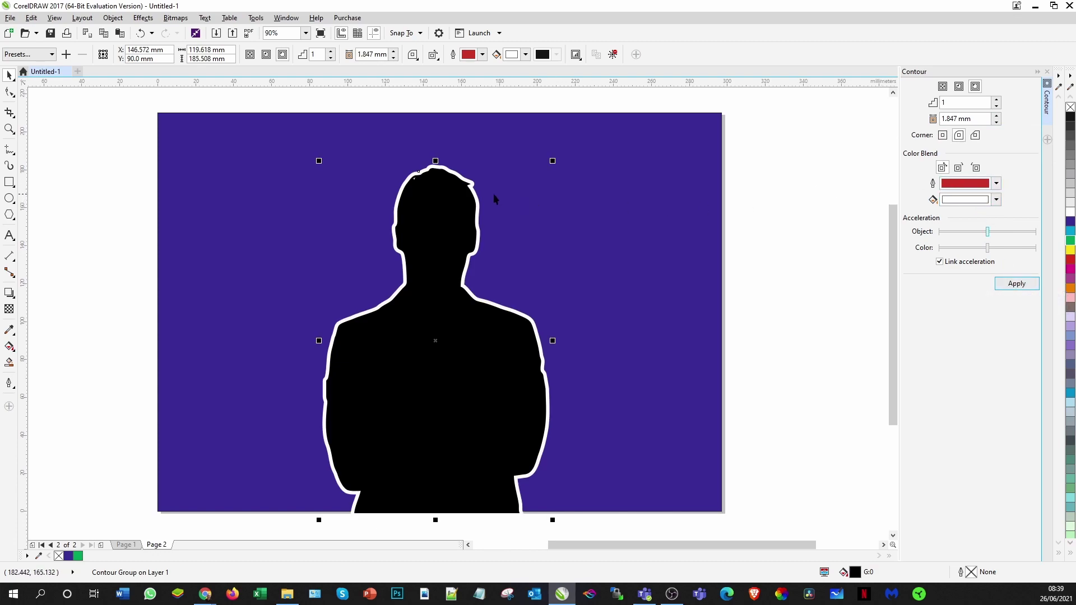
Zoom in on the head, try mitred corners, then apply round contour corners
click(9, 128)
drag(352, 144, 564, 255)
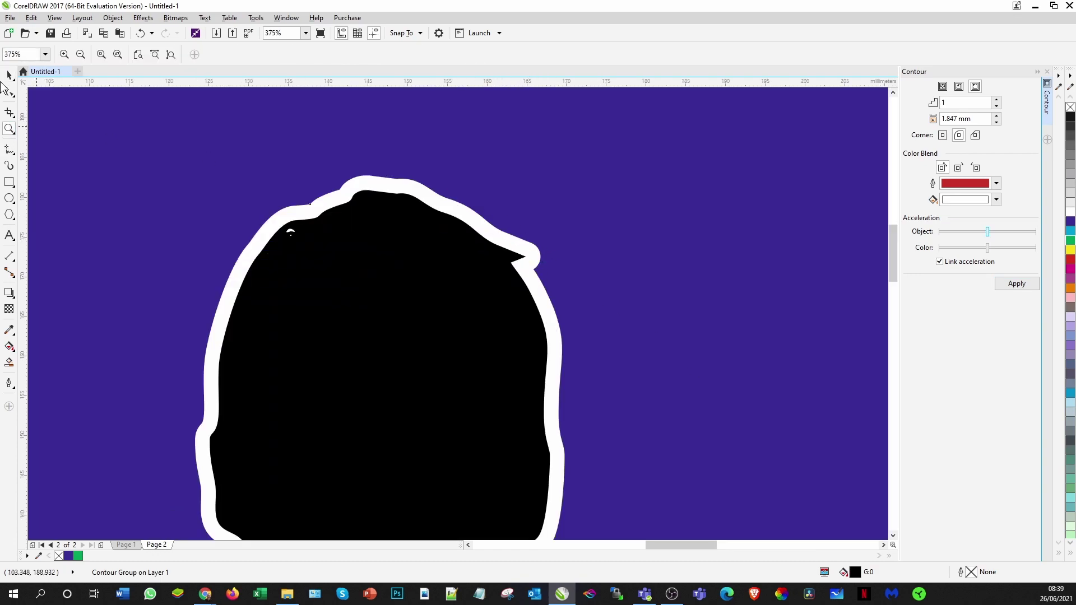
click(8, 76)
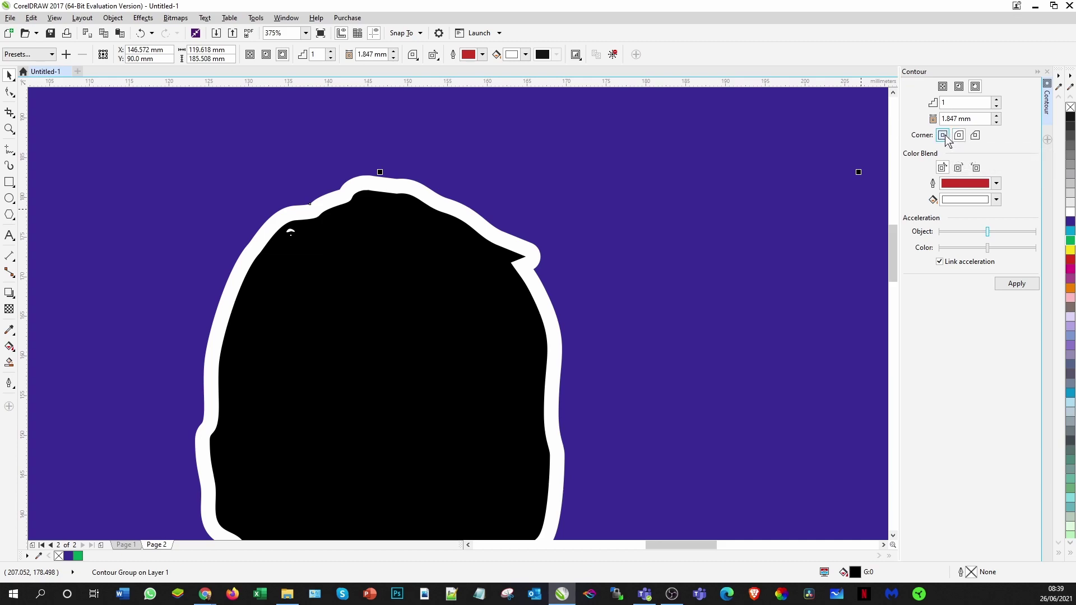
click(943, 135)
click(1030, 284)
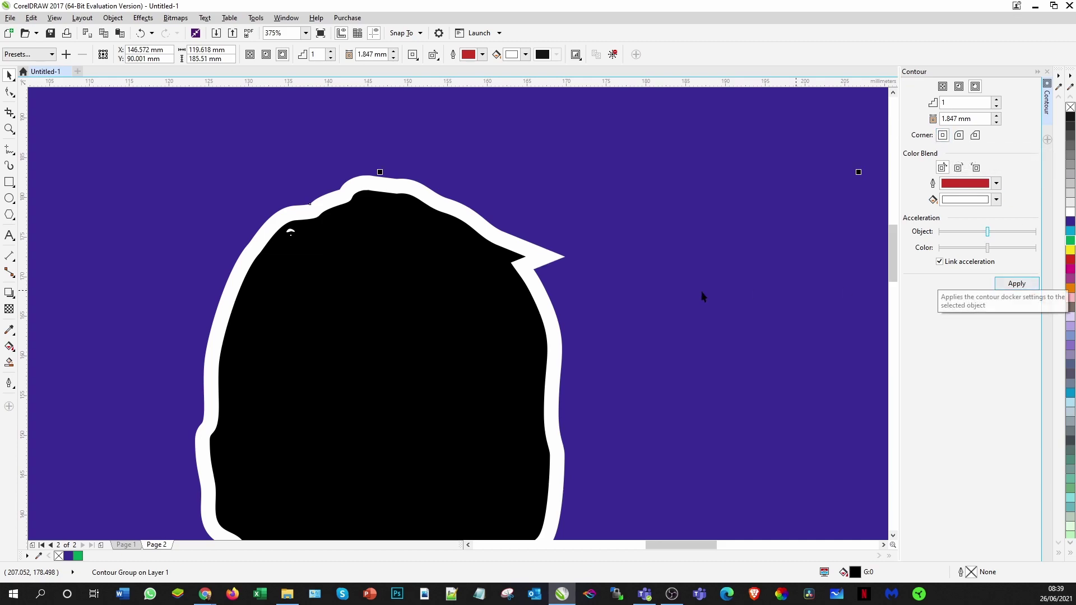
click(959, 135)
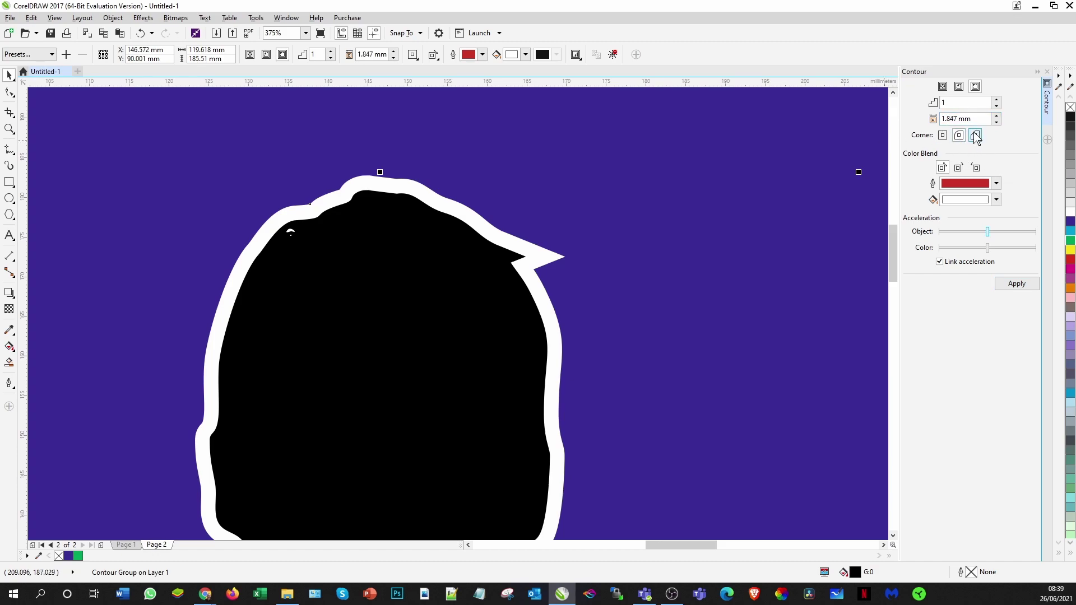
click(1017, 284)
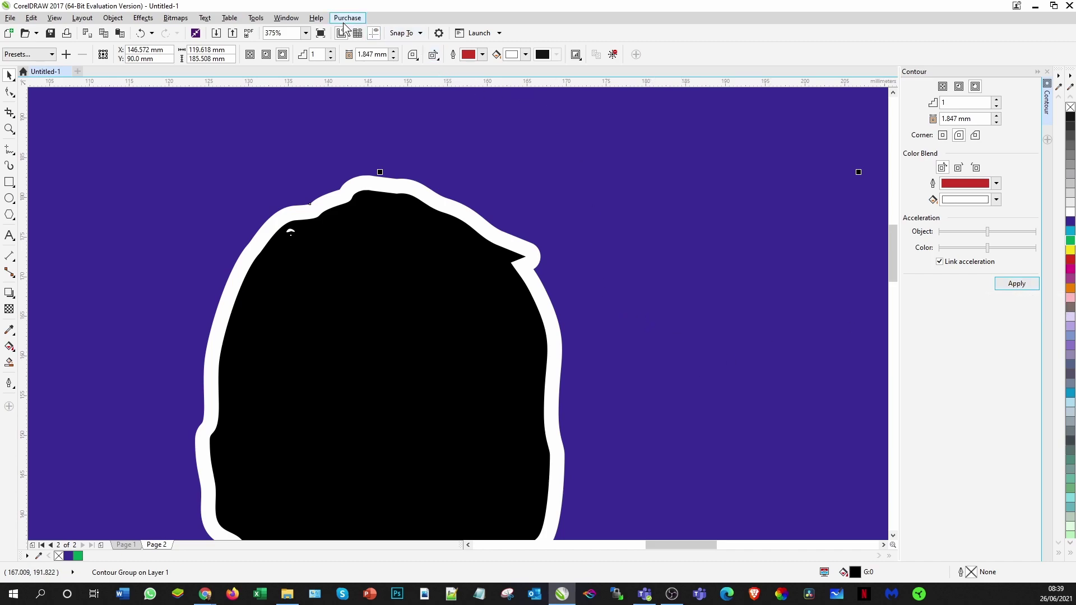
Zoom out to the whole page and paste the outlined silhouette onto Page 1
click(306, 33)
click(305, 33)
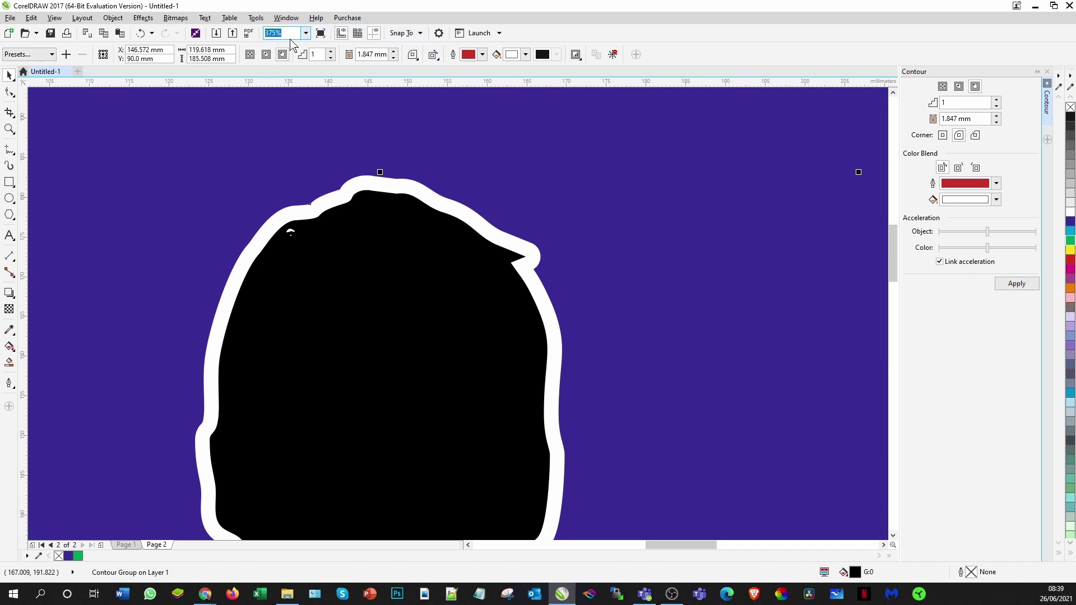
click(305, 33)
click(290, 49)
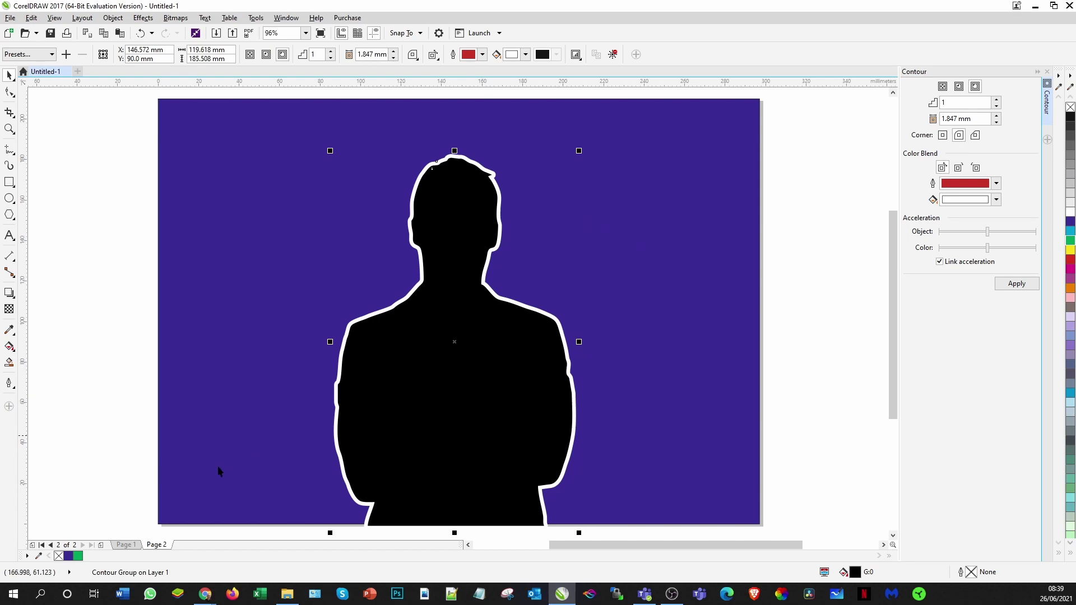
click(125, 545)
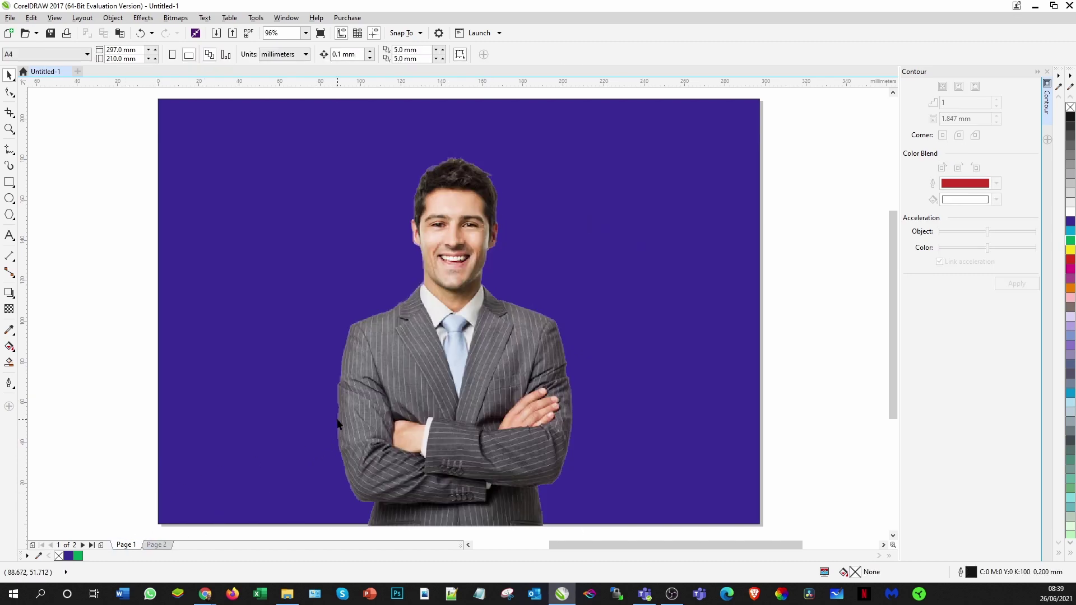
key(ctrl+v)
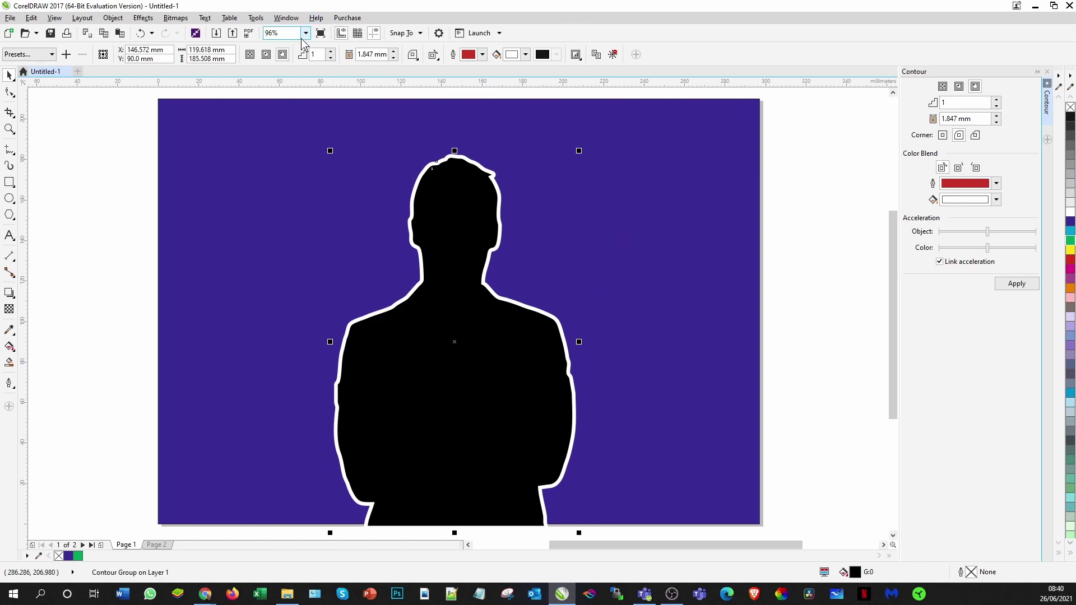
Send the contour behind the photo, then send the blue background To Back of Page
click(113, 17)
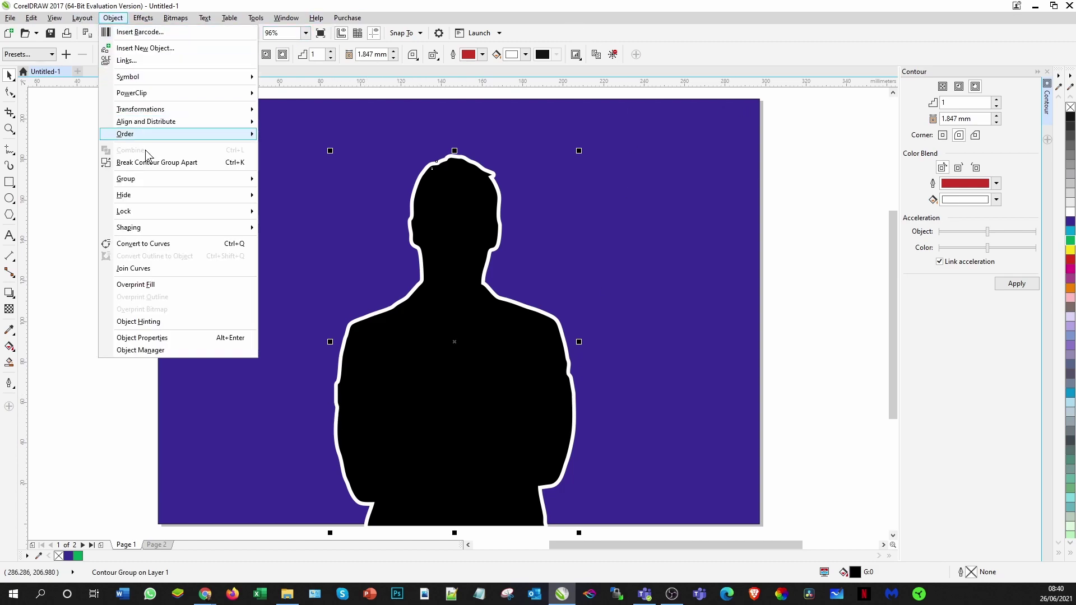
mouse_move(140, 136)
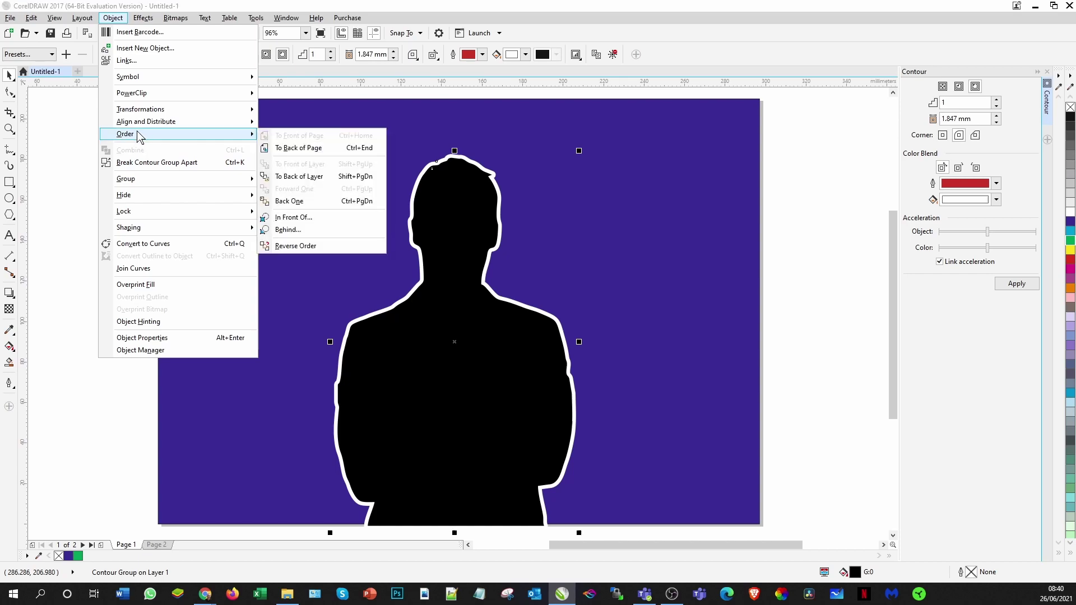
click(300, 148)
click(307, 322)
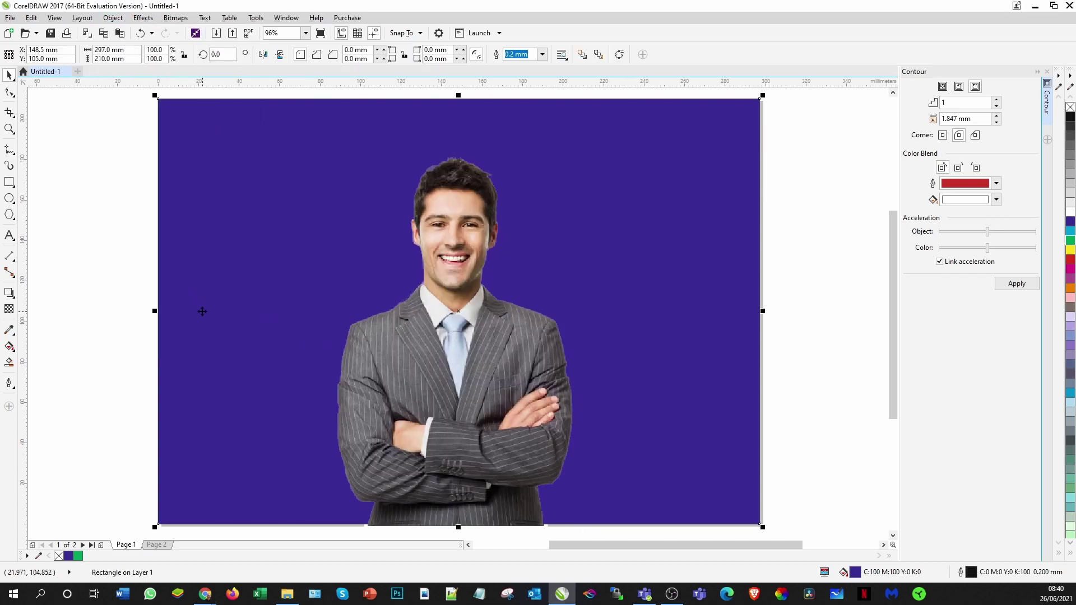
click(79, 17)
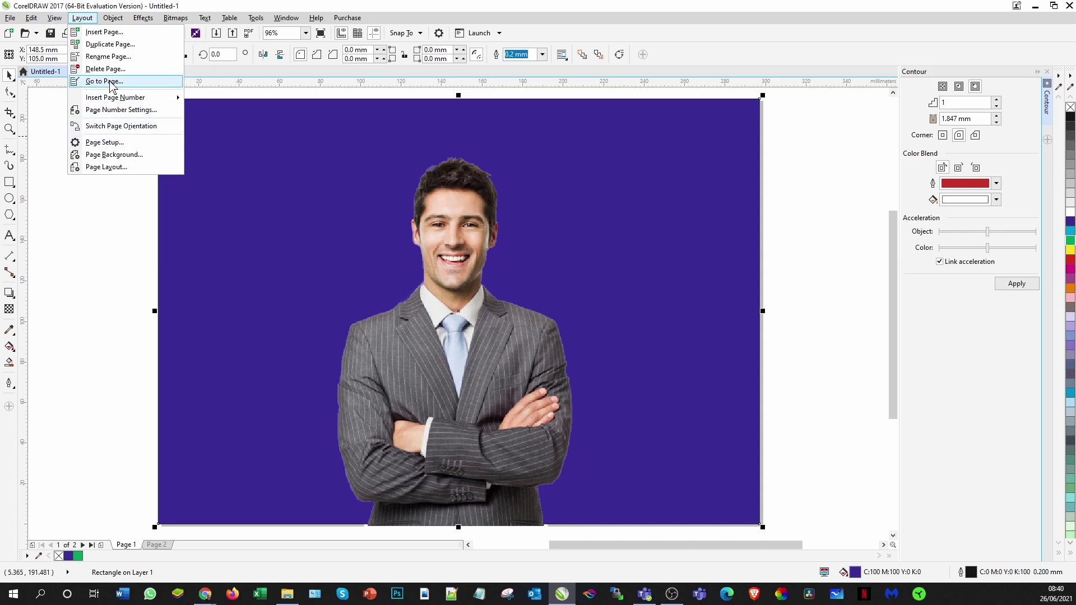
mouse_move(113, 17)
mouse_move(232, 134)
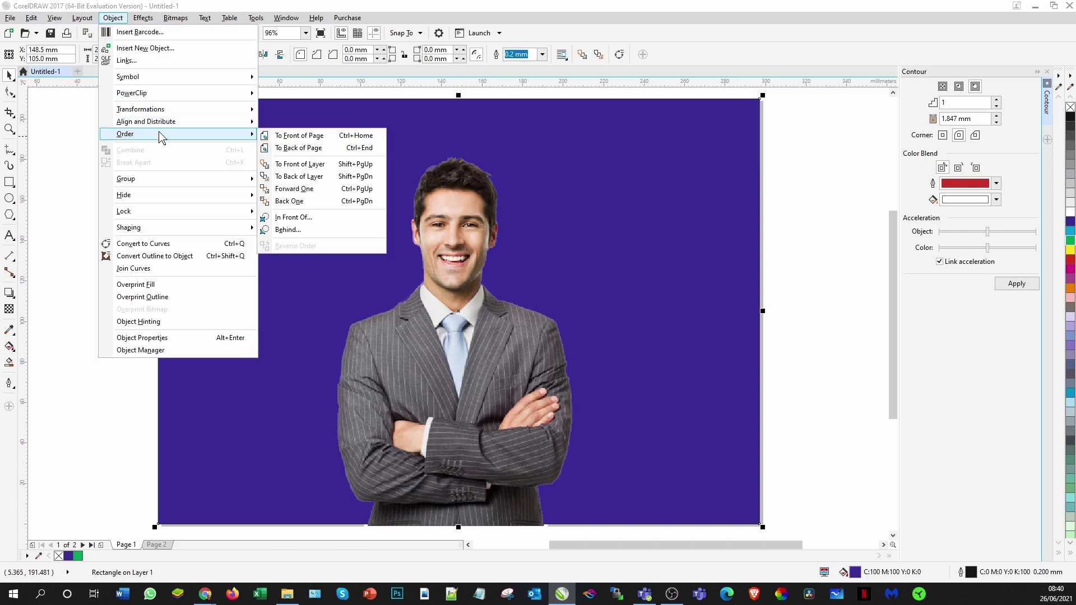
click(310, 148)
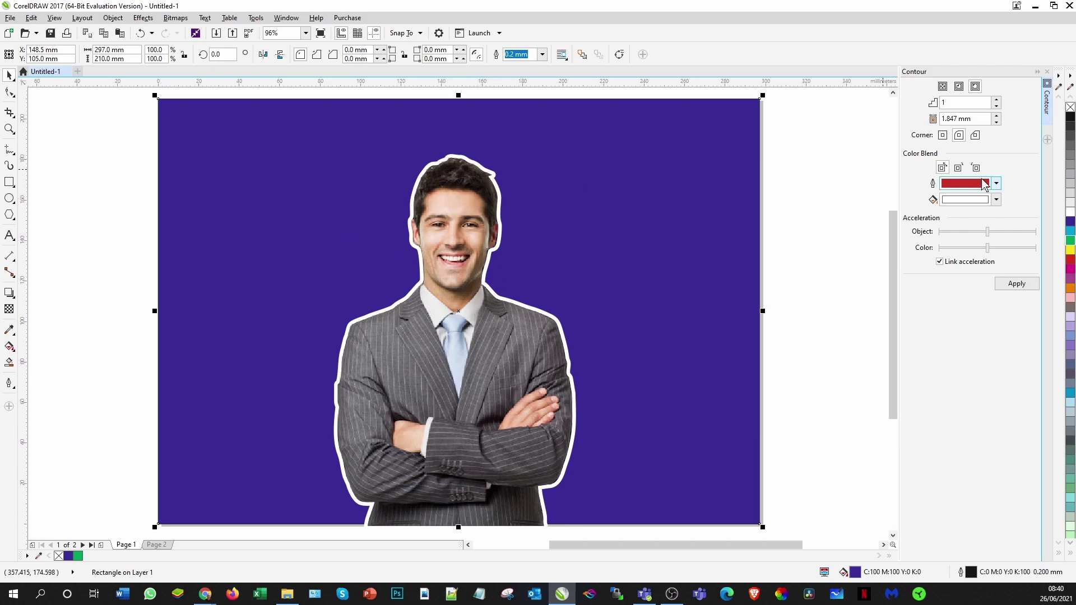
Zoom in on the man and set the contour outline colour to white, CMYK 0, 0, 0, 0
click(10, 129)
drag(370, 140, 589, 336)
click(7, 71)
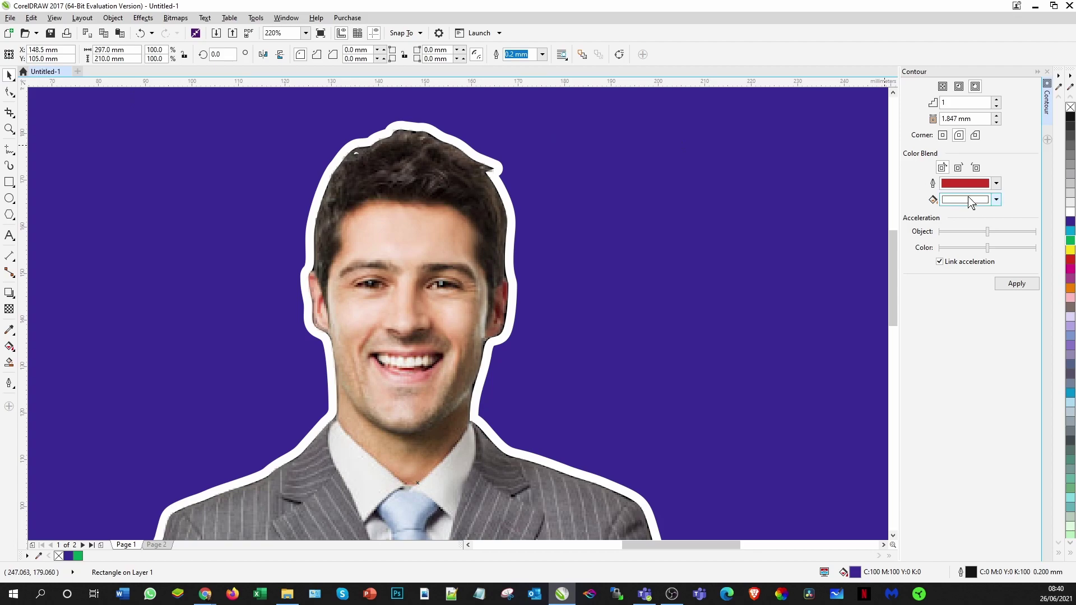
click(997, 185)
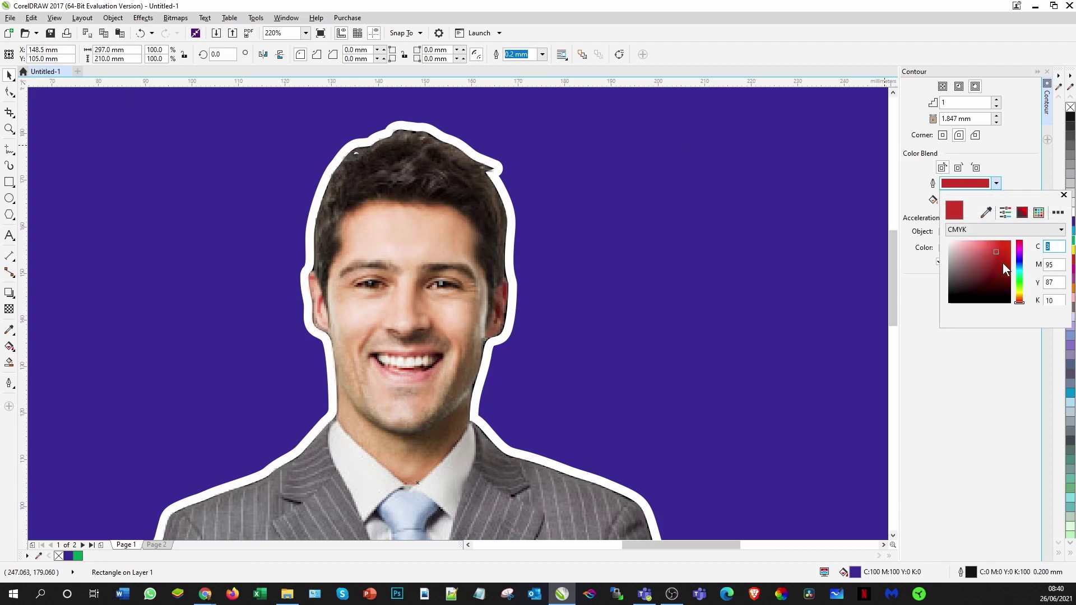
click(1047, 247)
text(0)
double_click(1050, 264)
text(0)
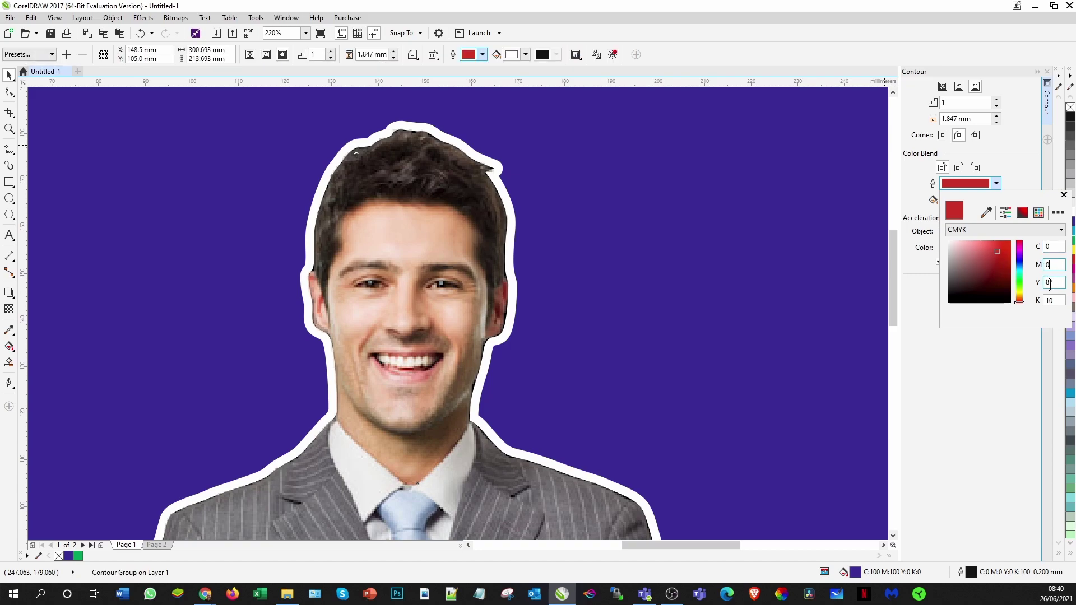
double_click(1053, 283)
text(0)
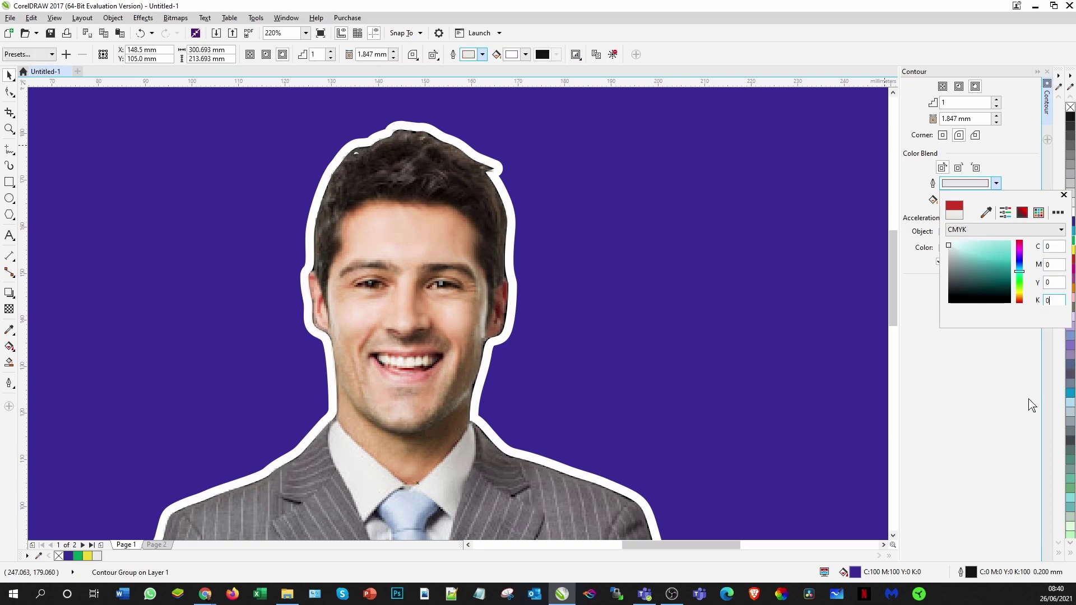
click(980, 430)
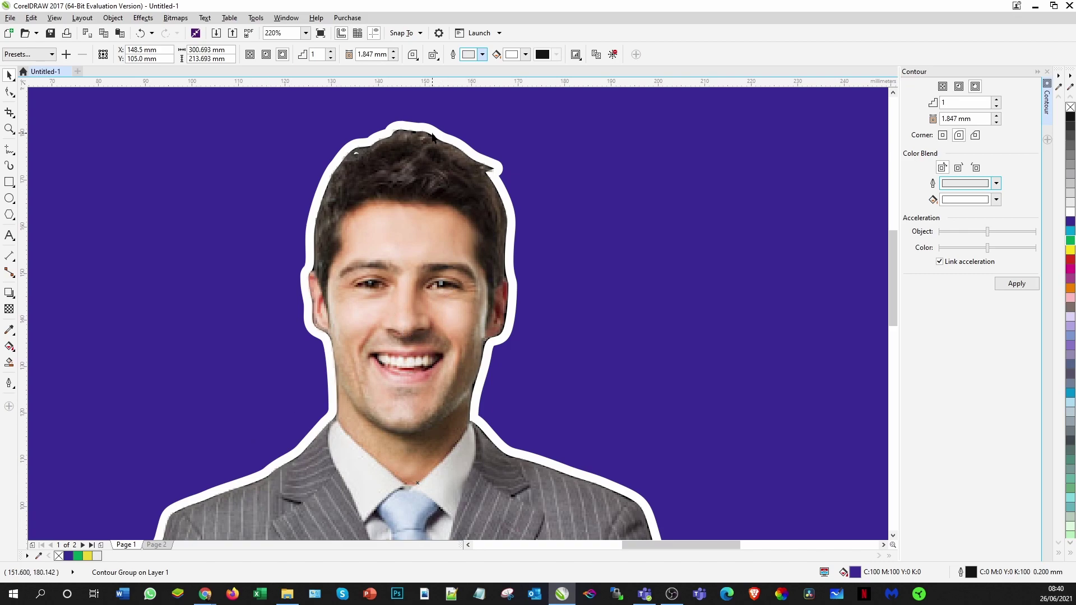
Select everything except the blue background and group the photo and its outline with Ctrl+G
click(306, 32)
click(306, 33)
key(shift+F4)
click(72, 100)
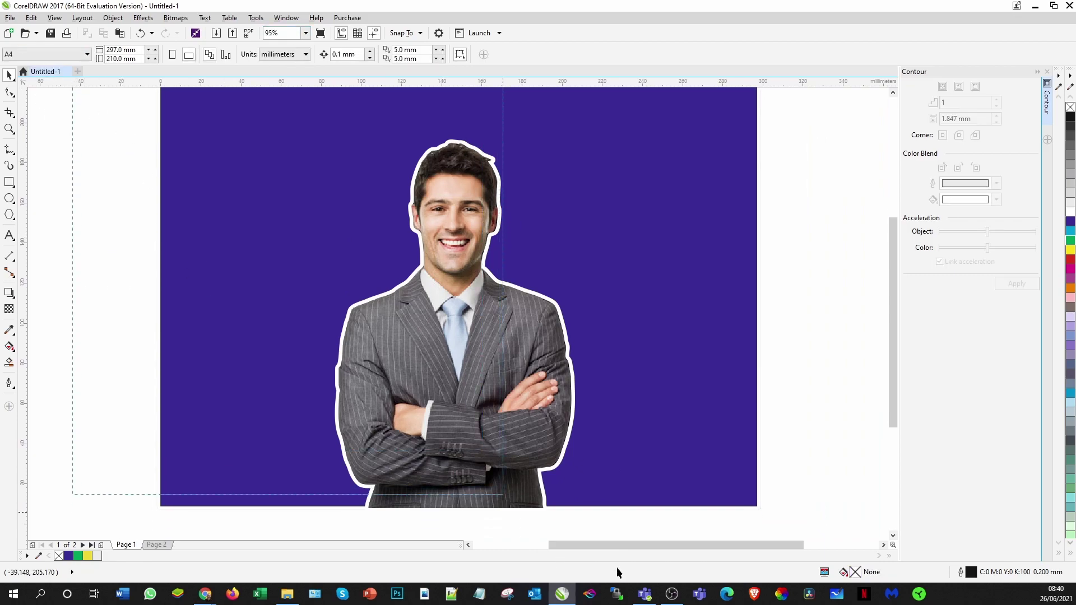
scroll(620, 516, down, 4)
key(ctrl+a)
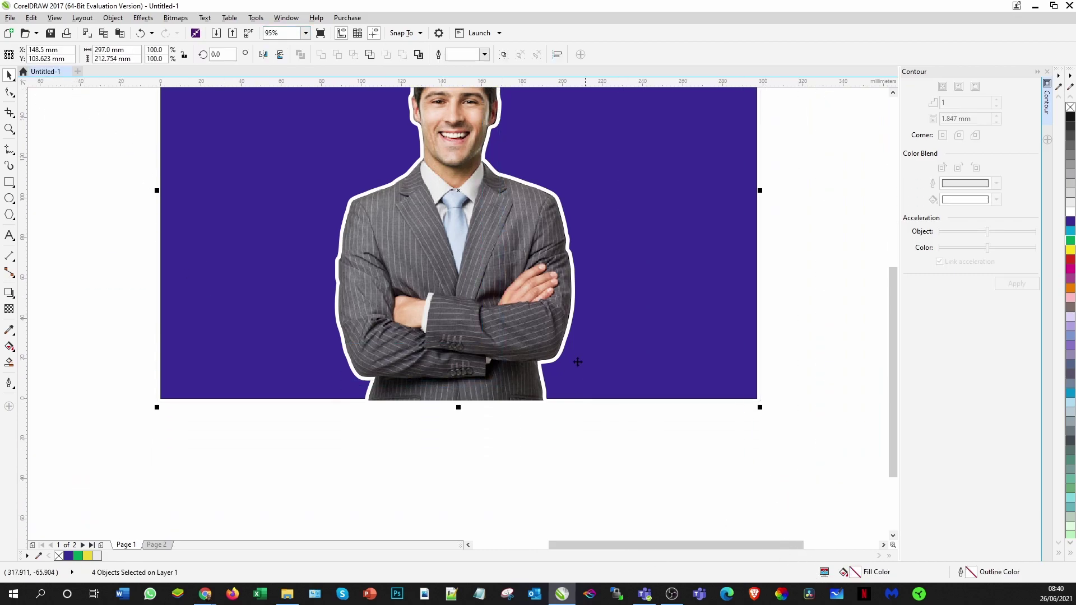
shift+click(195, 353)
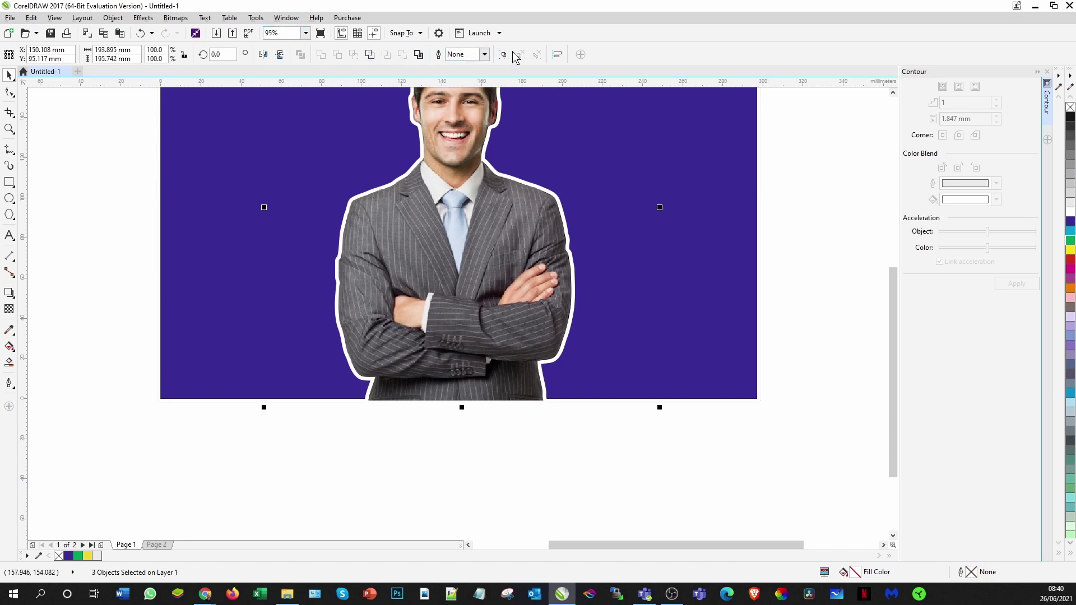
key(ctrl+g)
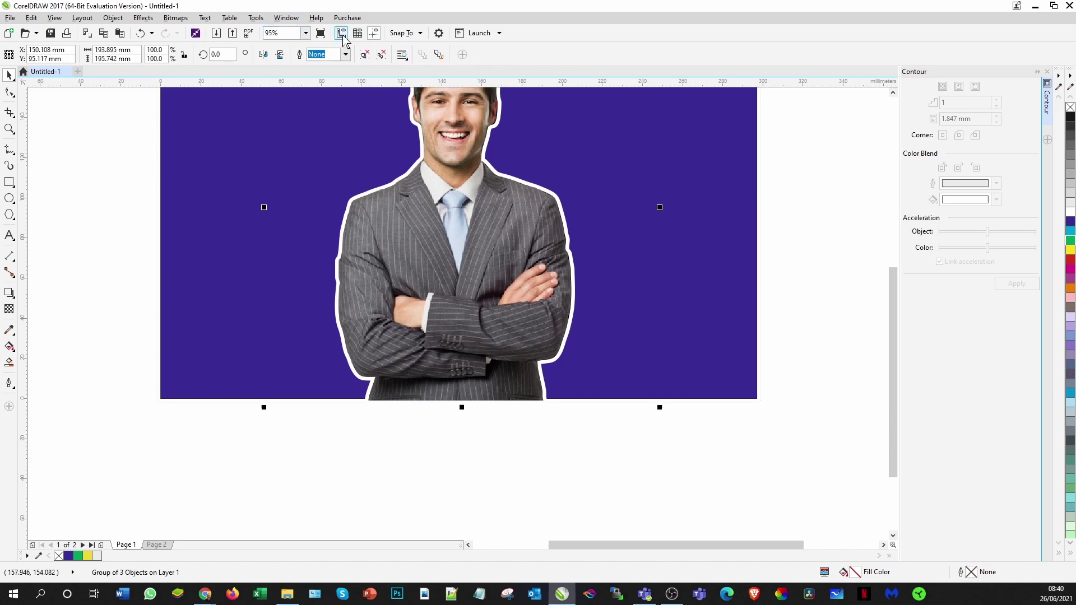
Move the man's group to the right side of the page
click(306, 33)
click(292, 42)
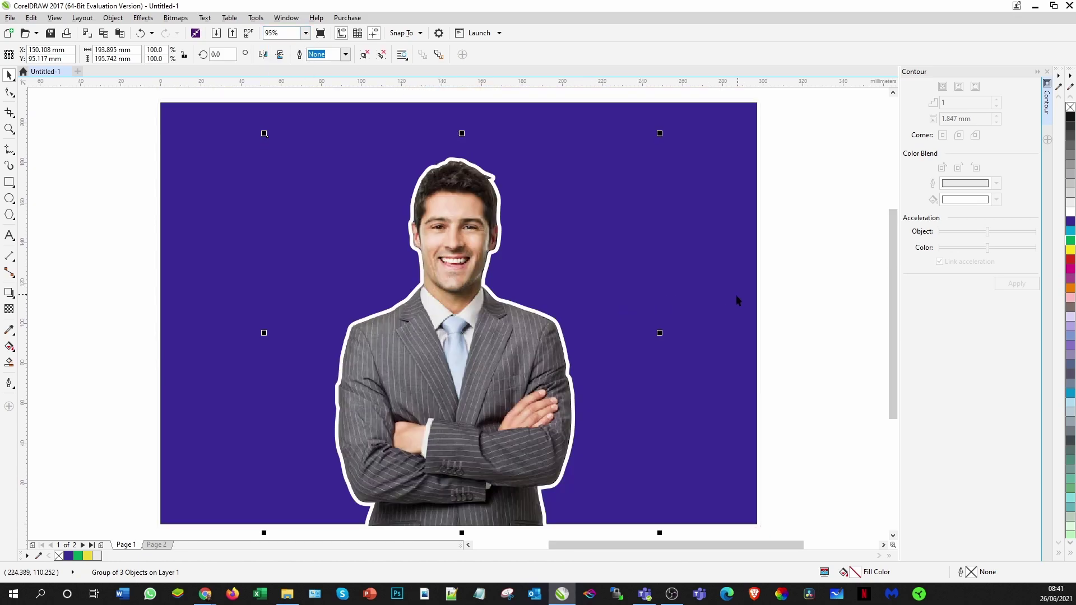
click(813, 261)
click(547, 370)
drag(478, 385, 623, 384)
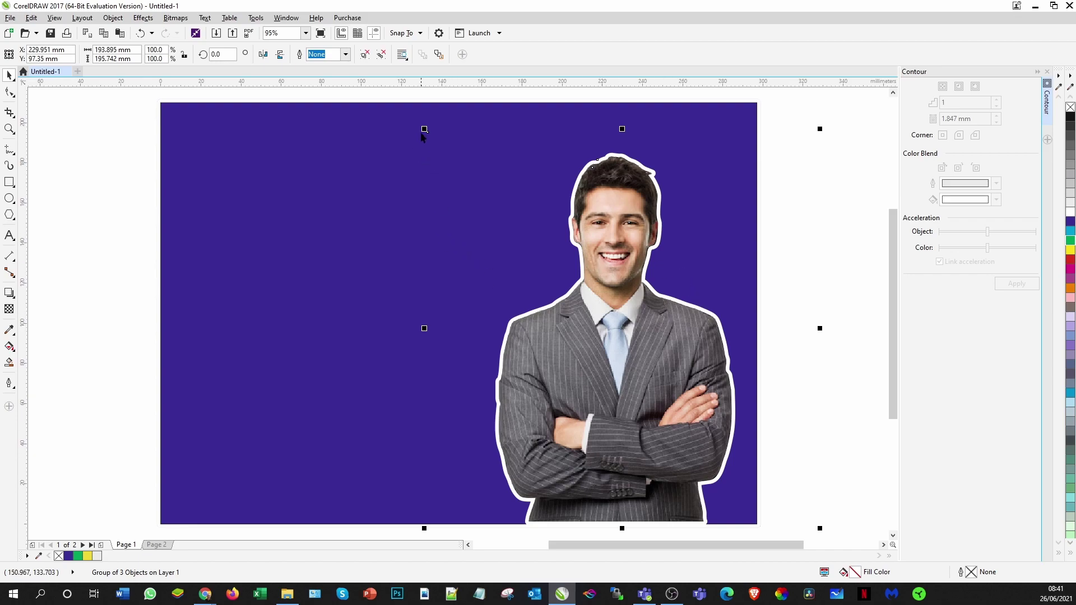
Shrink the man's group to 87.5% and reapply his contour at a 0.847 mm offset
drag(424, 129, 473, 178)
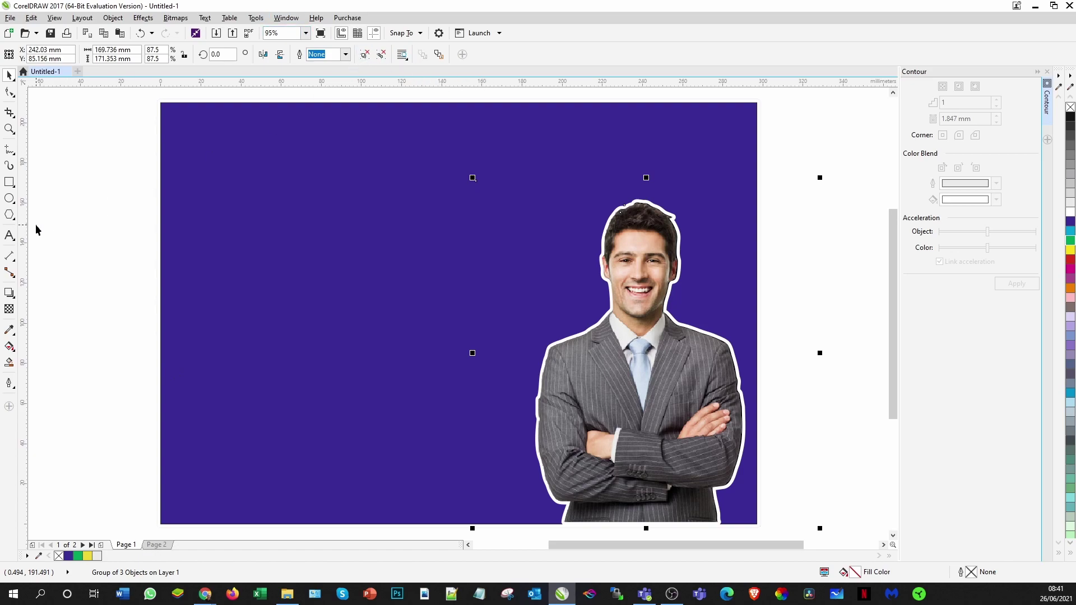
ctrl+click(493, 416)
ctrl+click(641, 378)
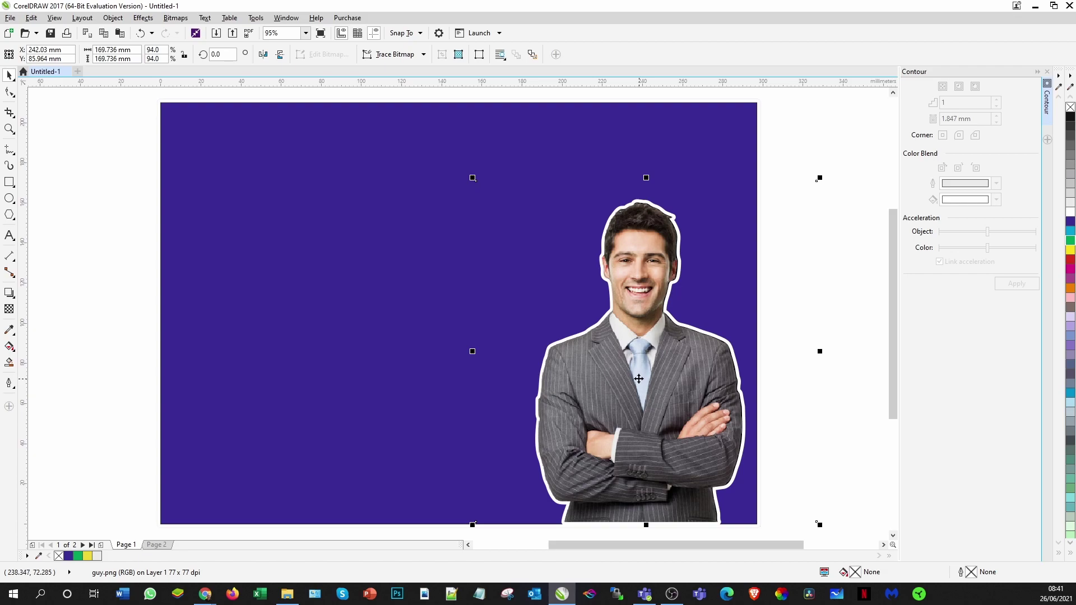
alt+click(640, 379)
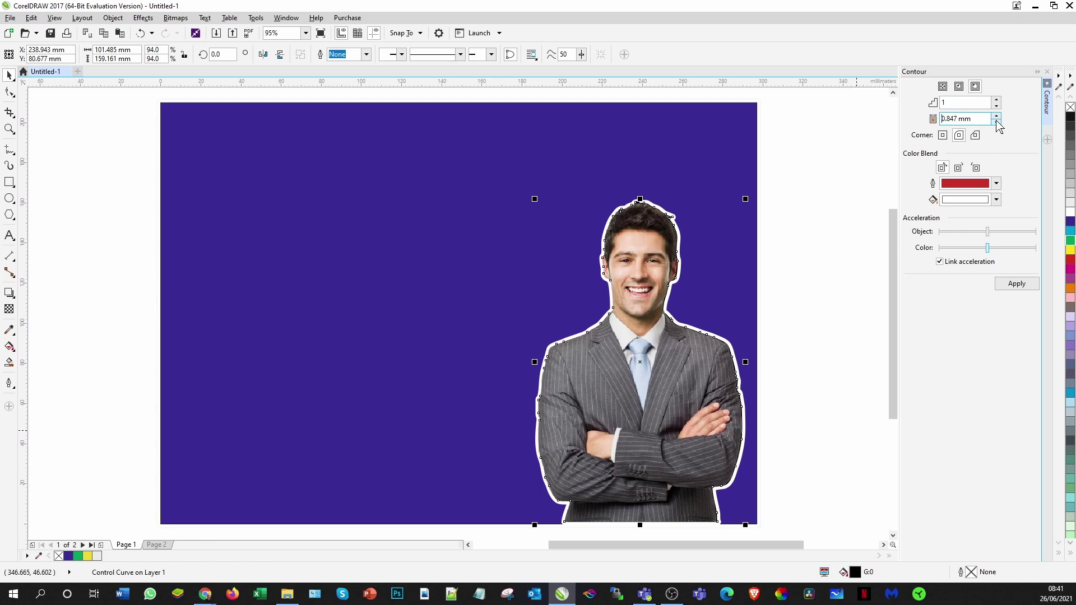
click(1016, 283)
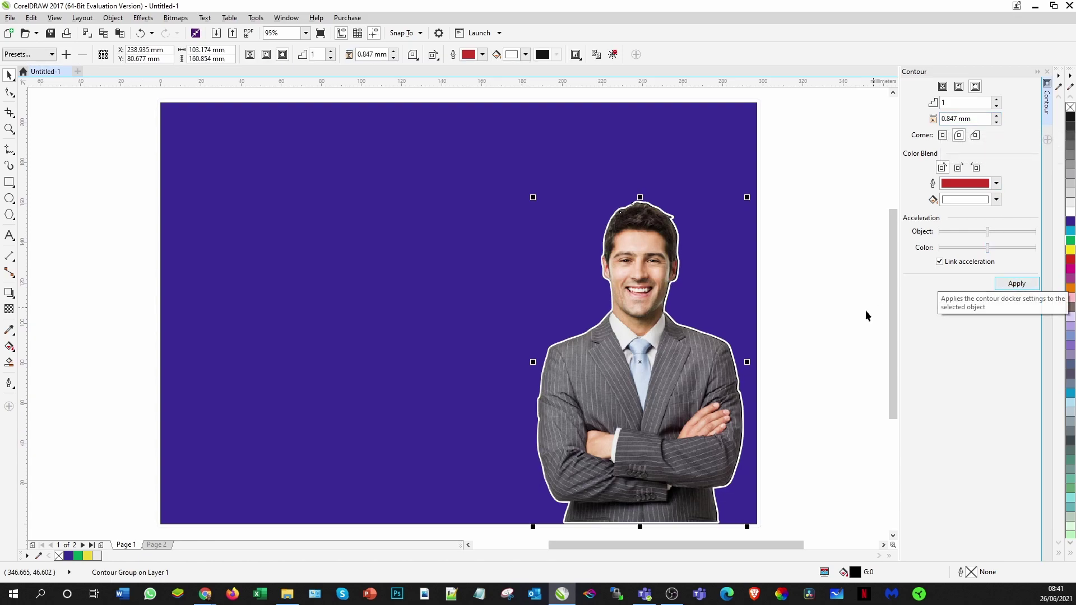
click(823, 326)
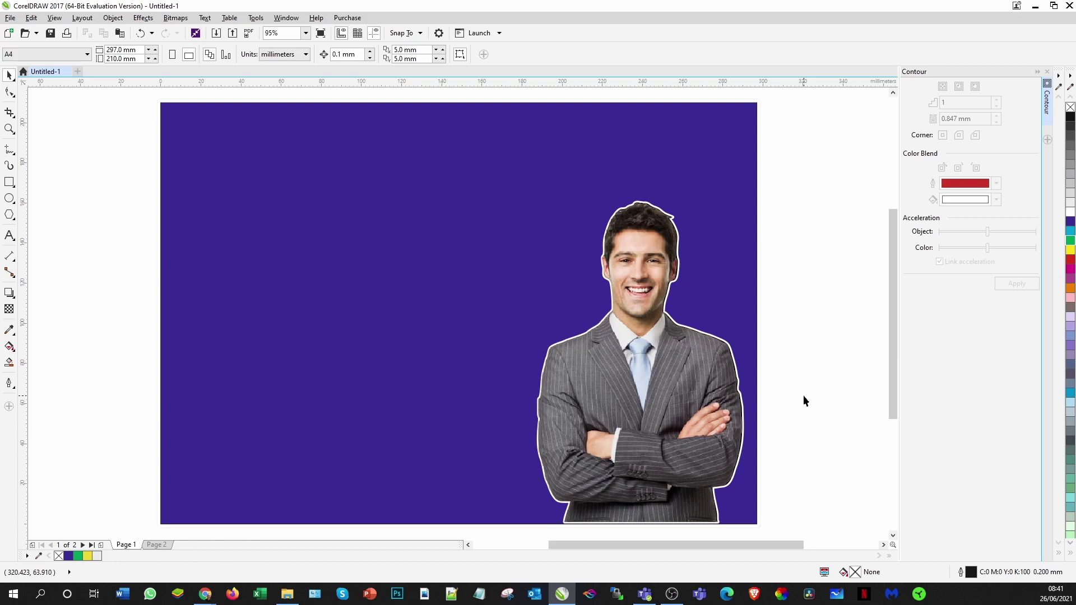
Marquee-select the man and outline, nudge them down with the arrow key, and close the Contour docker
drag(784, 533, 570, 221)
drag(115, 115, 822, 534)
key(Down)
key(Down)
key(Down)
key(Down)
key(Down)
key(Down)
key(Down)
key(Down)
click(838, 474)
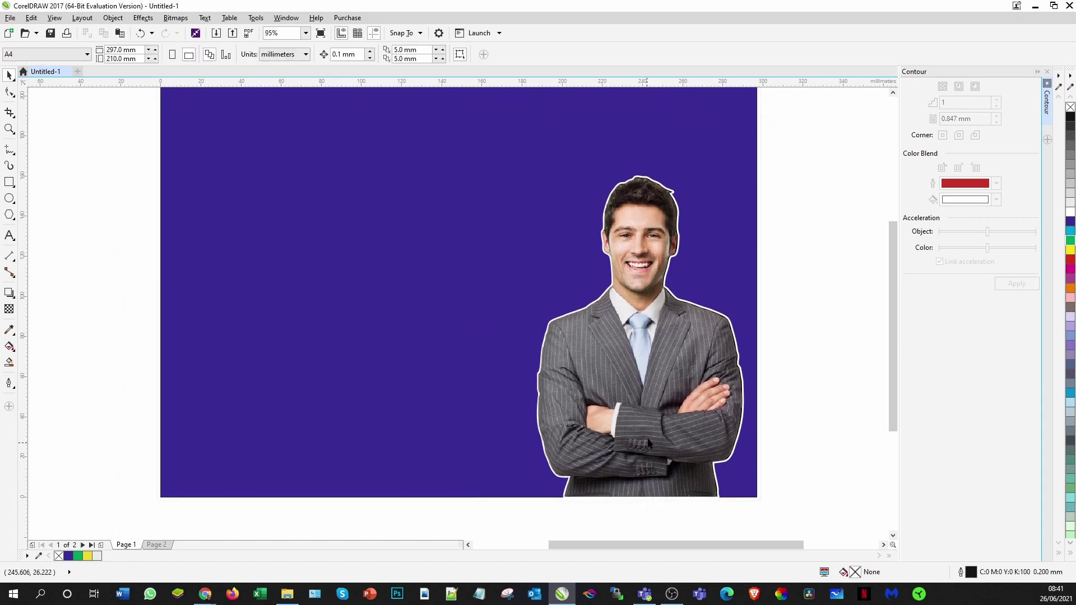
click(1048, 71)
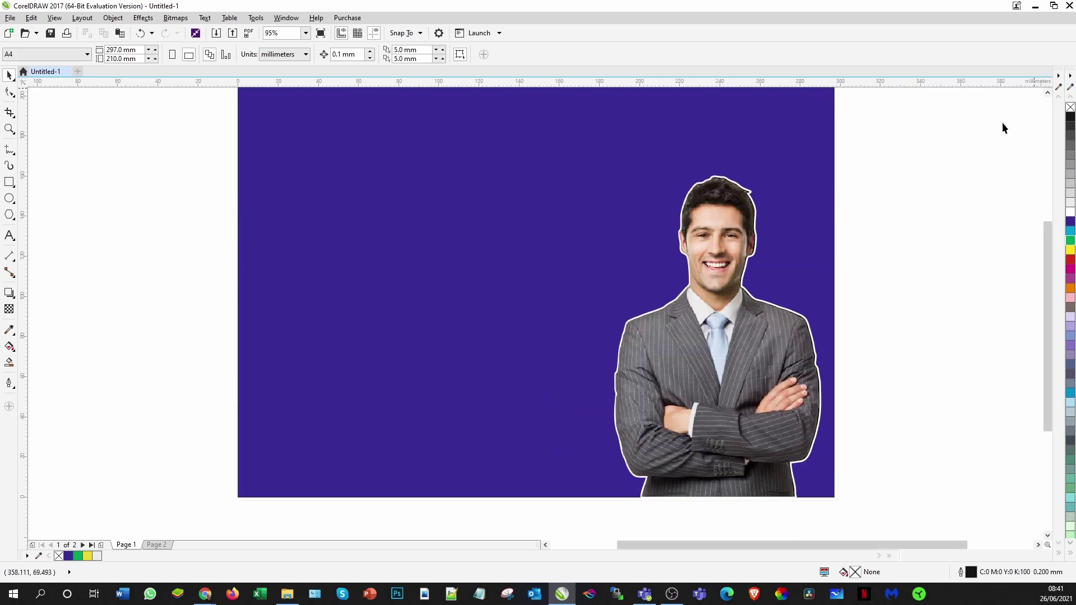